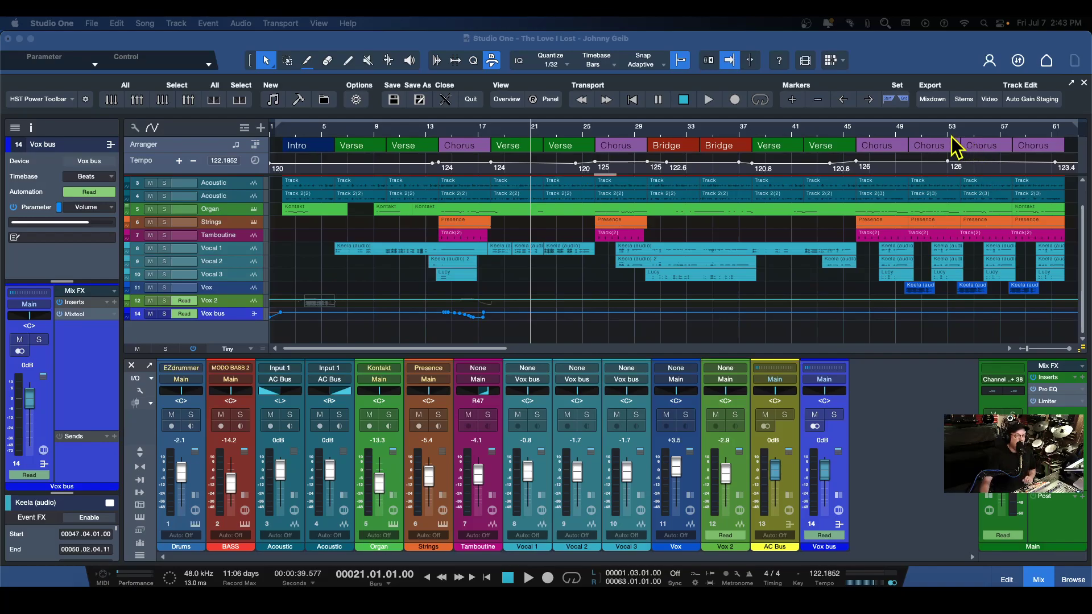
Step: Play back the song's ending from bar 58, then set the song position to bar 54
{"action": "left_click", "coordinate": [895, 147]}
{"action": "scroll", "coordinate": [892, 146], "scroll_direction": "up", "scroll_amount": 3}
{"action": "scroll", "coordinate": [877, 149], "scroll_direction": "down", "scroll_amount": 5}
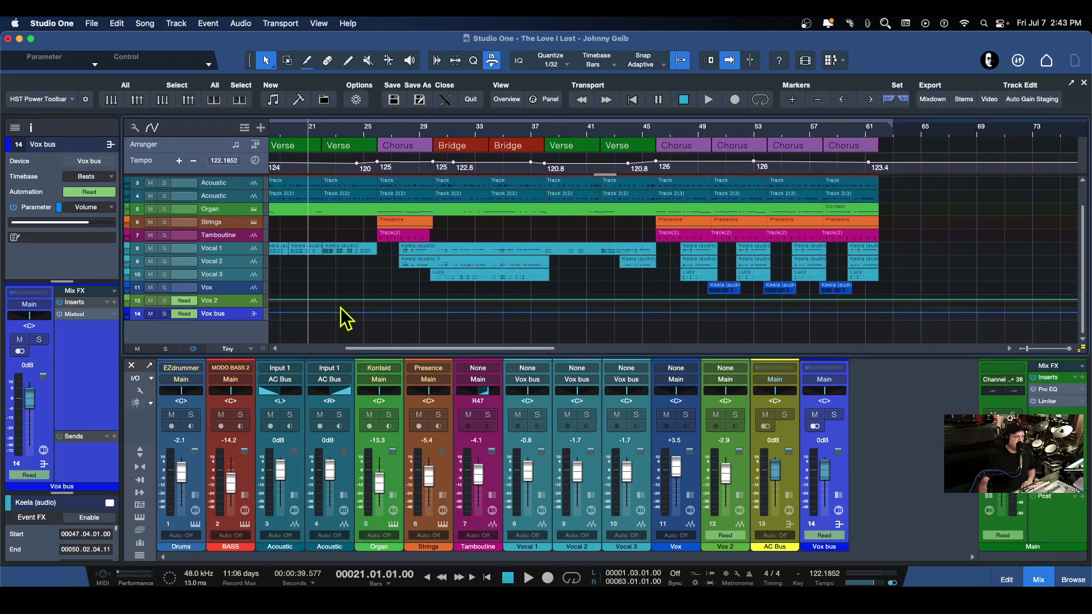
{"action": "left_click", "coordinate": [818, 130]}
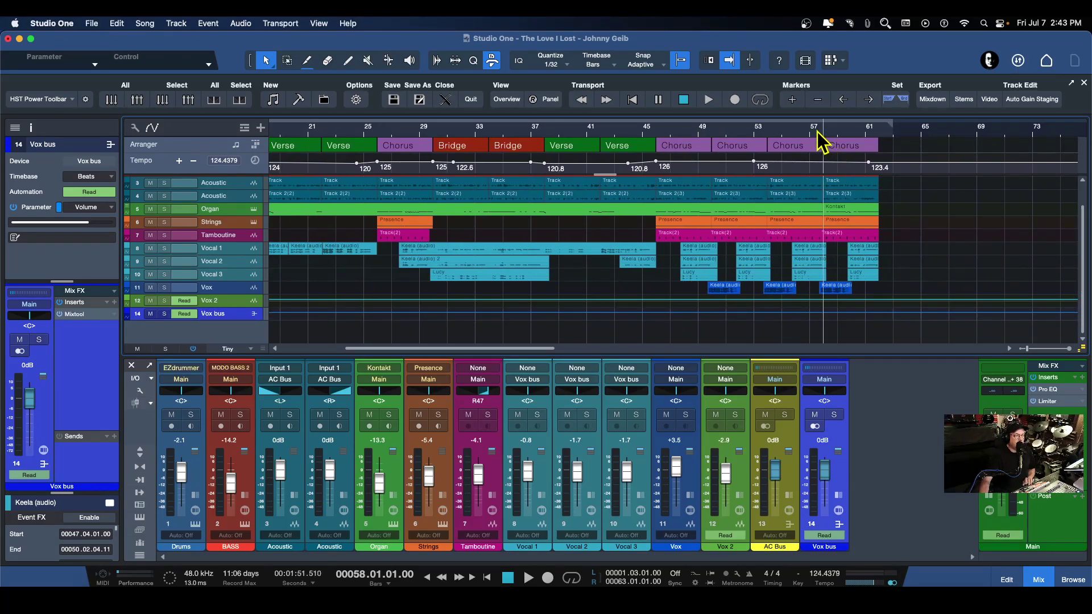
{"action": "key", "text": "space"}
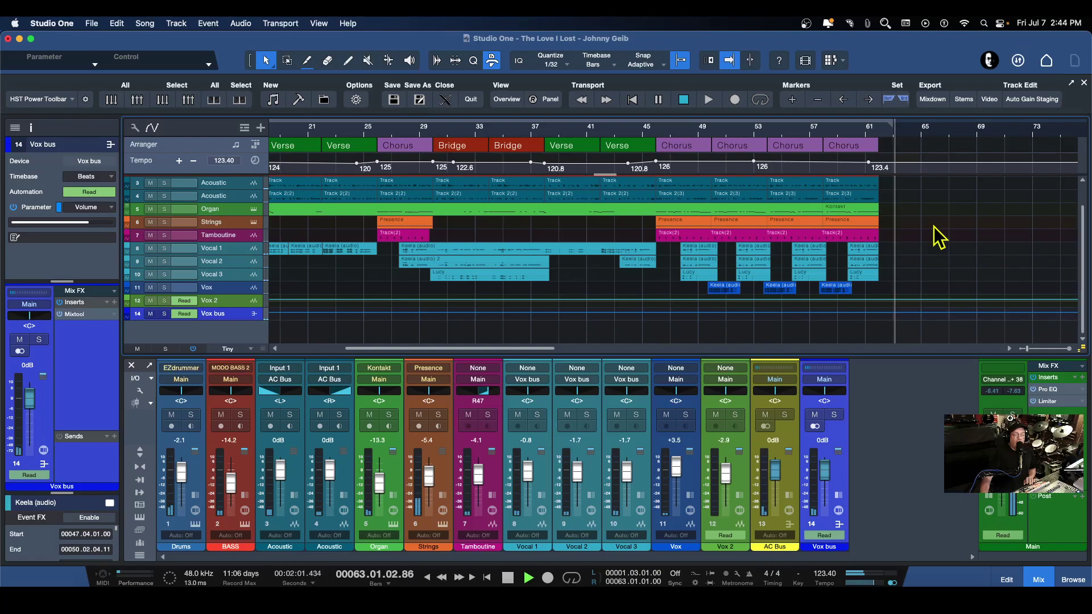
{"action": "key", "text": "space"}
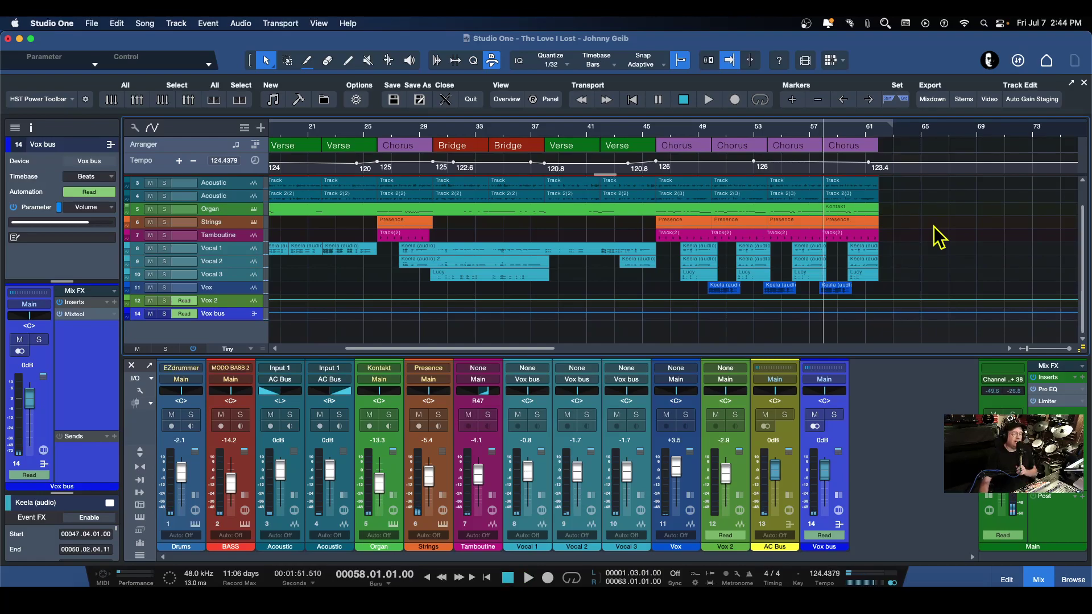
{"action": "left_click", "coordinate": [768, 129]}
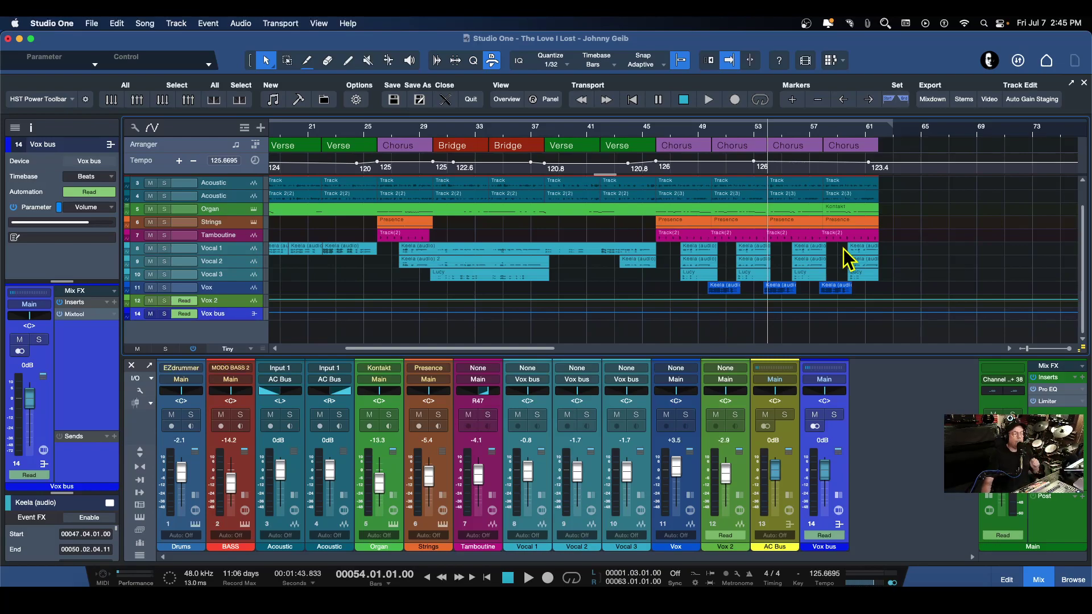
{"action": "scroll", "coordinate": [843, 248], "scroll_direction": "left", "scroll_amount": 1}
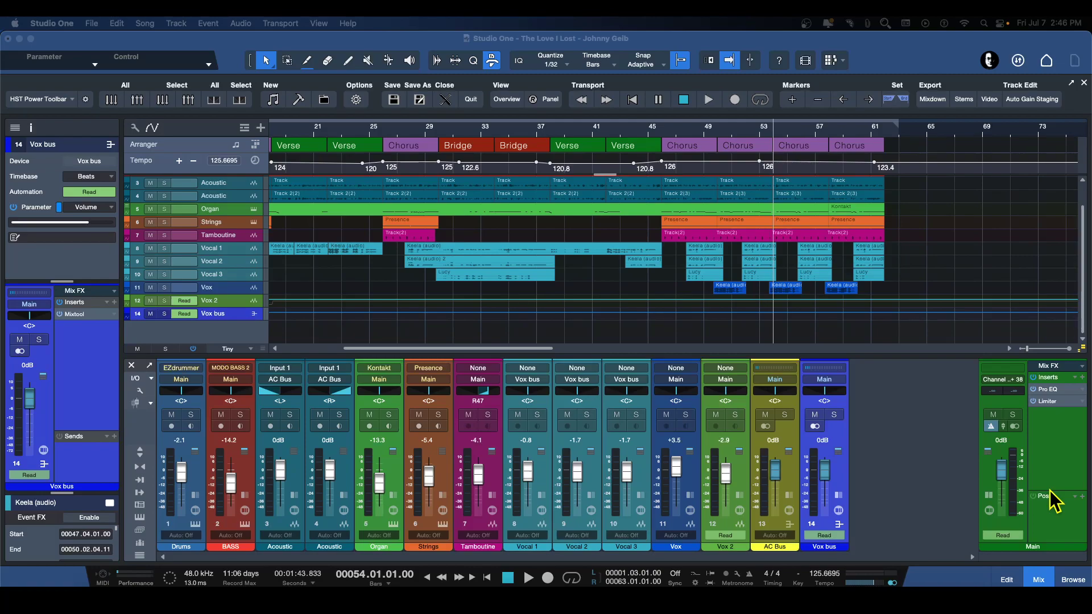
Step: Make the mixer taller, show the Effects browser, and fit the whole song into view
{"action": "left_click", "coordinate": [584, 365]}
{"action": "left_click_drag", "start_coordinate": [586, 353], "coordinate": [586, 299]}
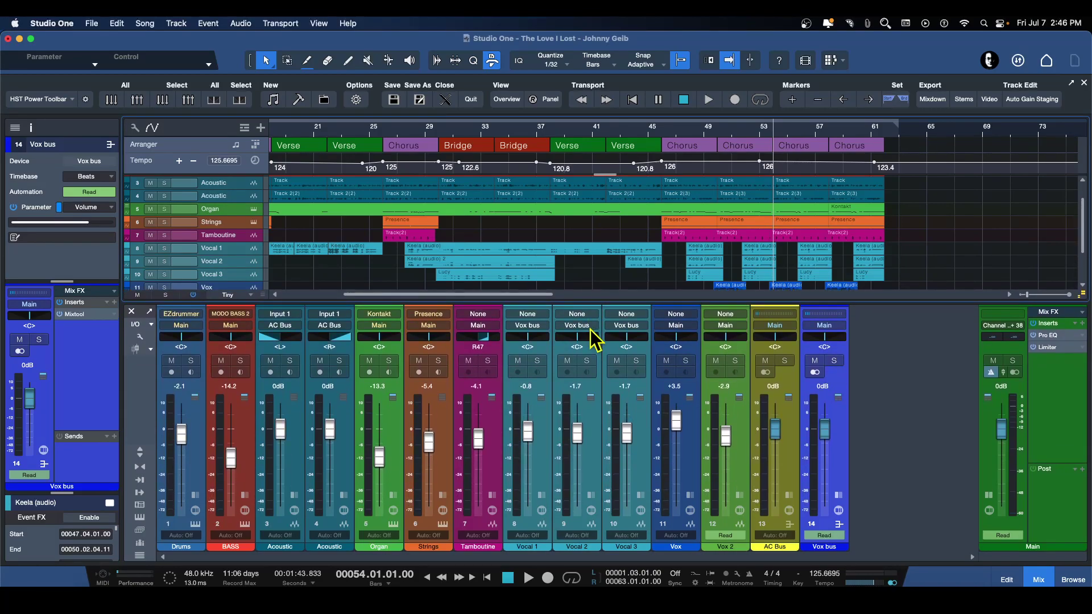
{"action": "left_click", "coordinate": [1078, 579]}
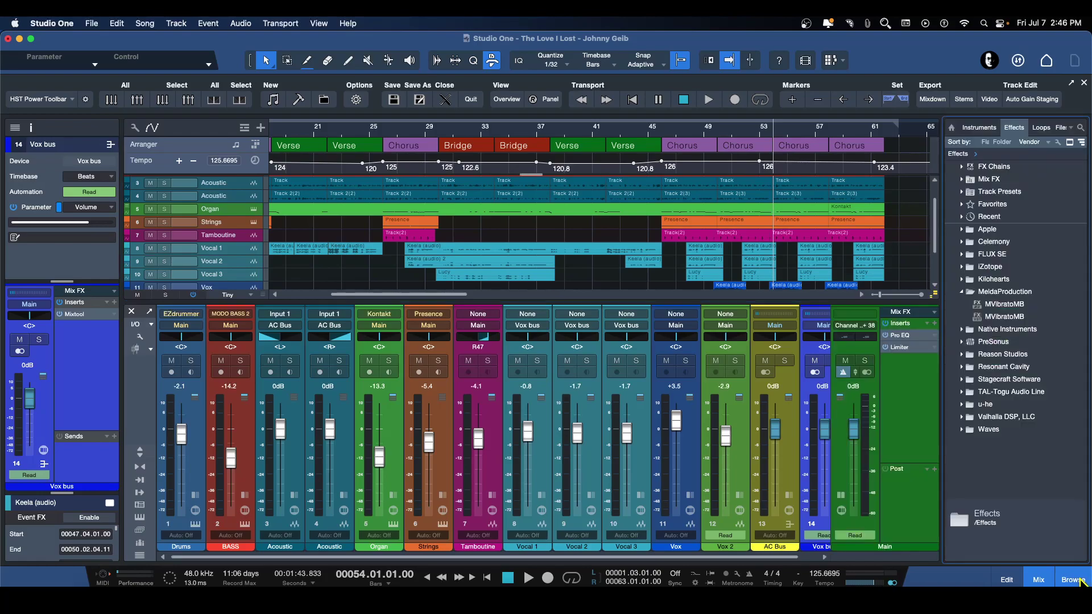
{"action": "left_click", "coordinate": [508, 100]}
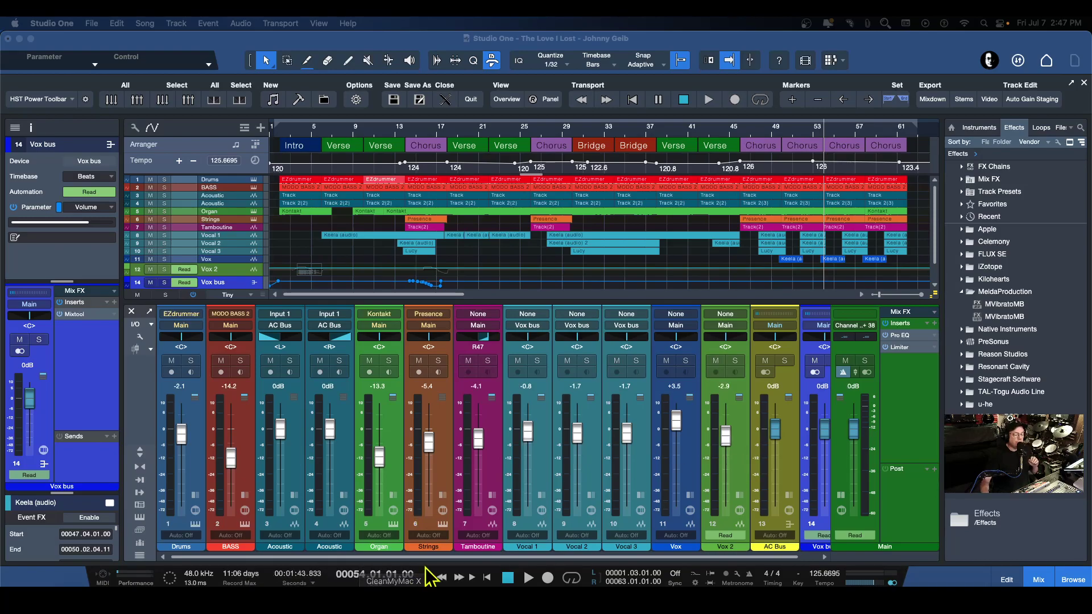
Step: Lower the arrange/mixer splitter so the track list shows every track down to Vox bus
{"action": "scroll", "coordinate": [472, 571], "scroll_direction": "right", "scroll_amount": 2}
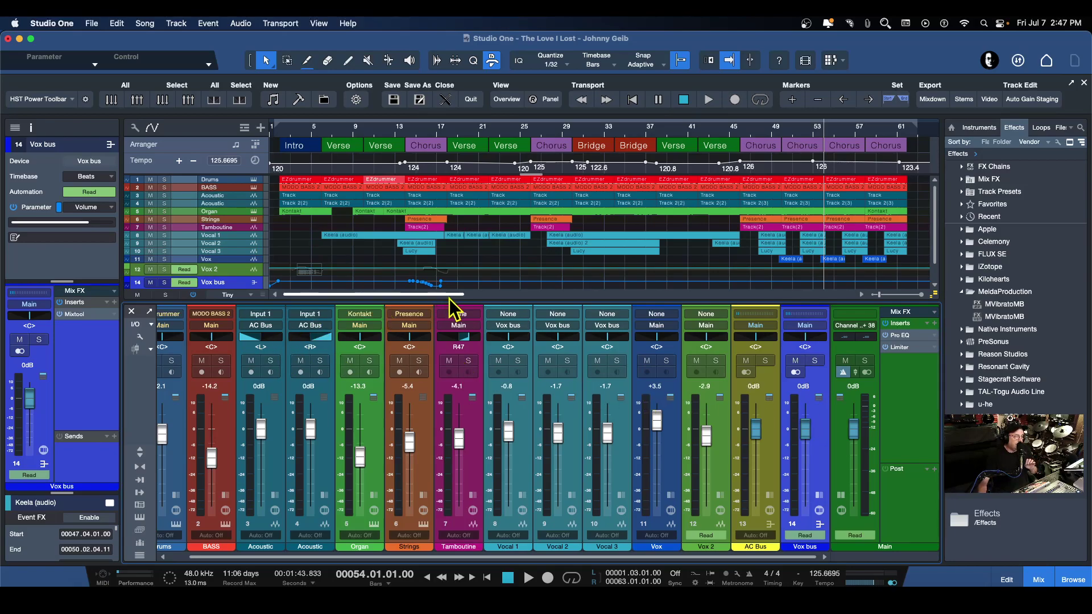
{"action": "left_click_drag", "start_coordinate": [447, 301], "coordinate": [447, 292]}
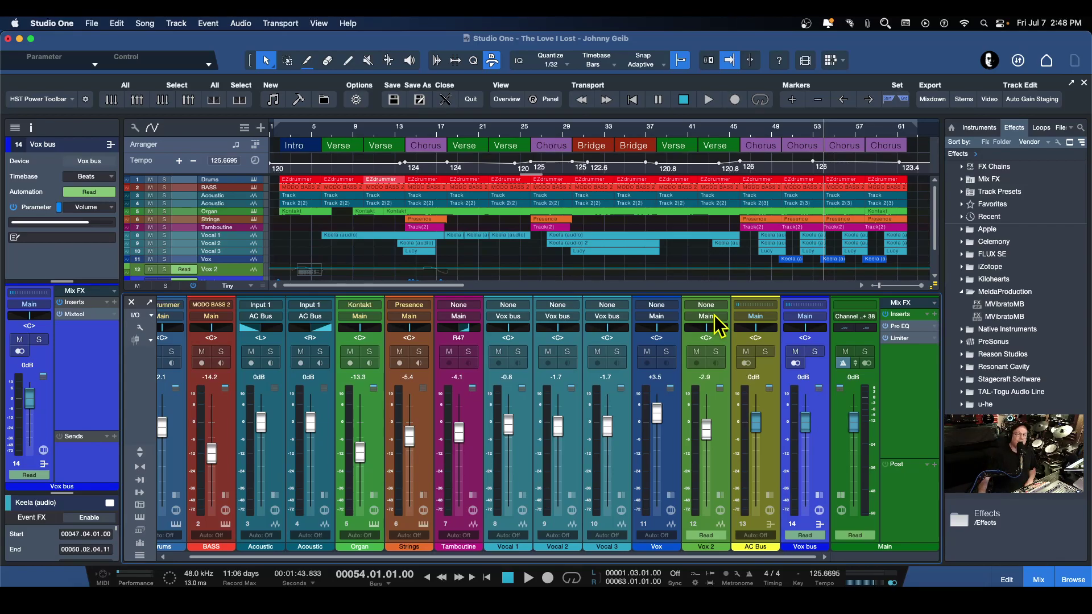
{"action": "scroll", "coordinate": [717, 327], "scroll_direction": "left", "scroll_amount": 2}
{"action": "scroll", "coordinate": [723, 398], "scroll_direction": "right", "scroll_amount": 2}
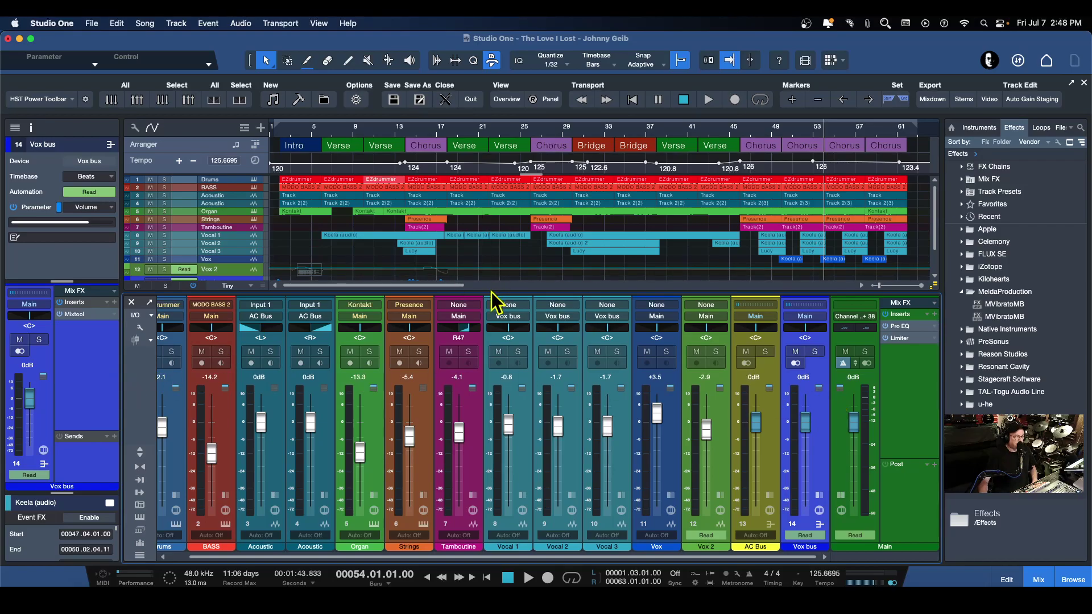
{"action": "left_click_drag", "start_coordinate": [489, 290], "coordinate": [480, 357]}
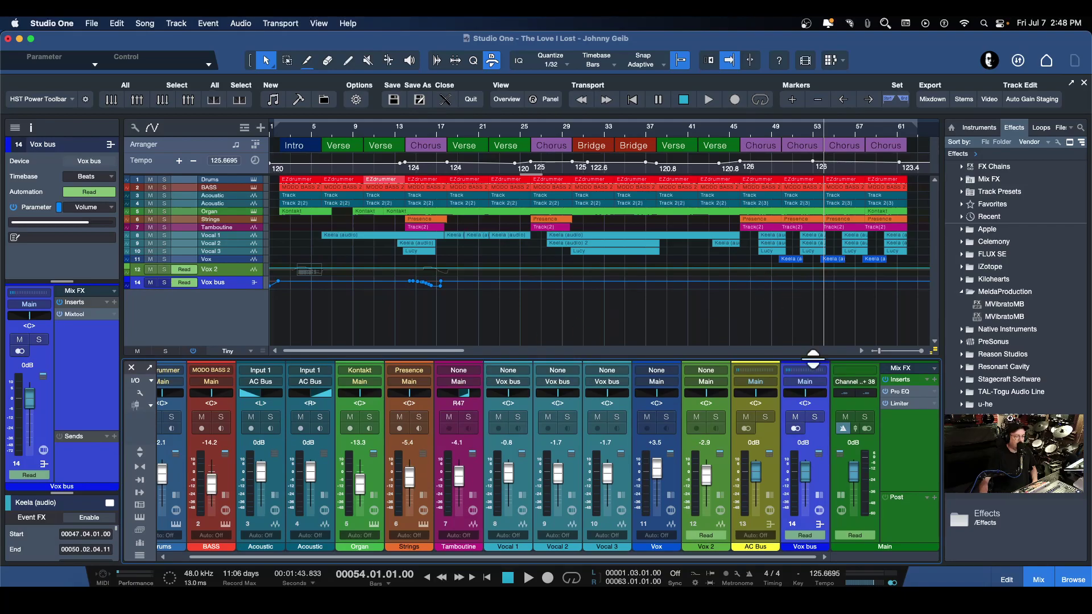
Step: Drag the Main channel's Volume parameter into the arrangement to create a Main automation track
{"action": "left_click", "coordinate": [909, 441]}
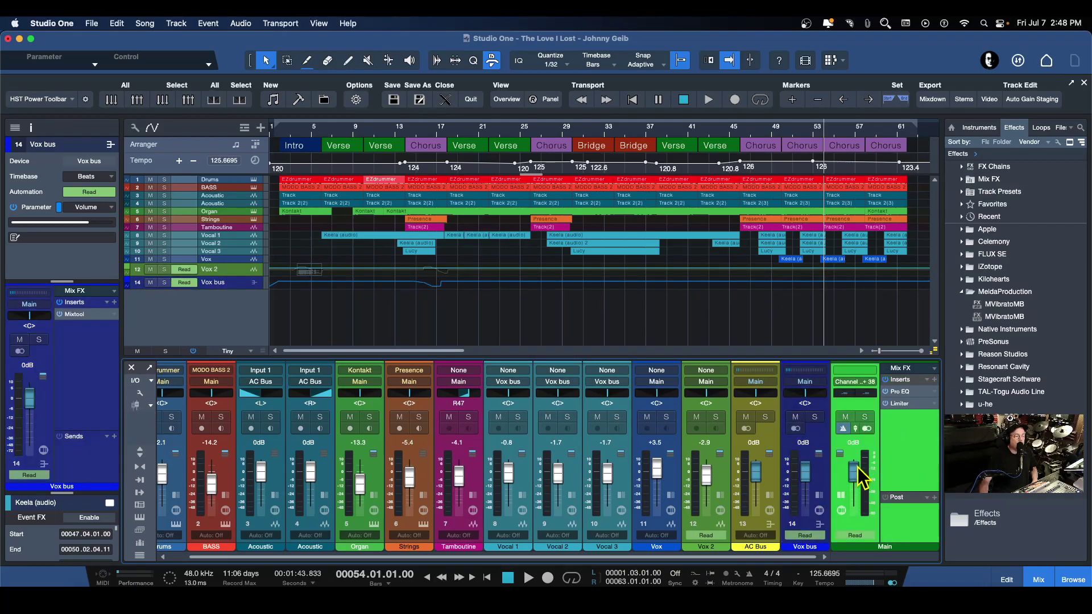
{"action": "left_click", "coordinate": [216, 328]}
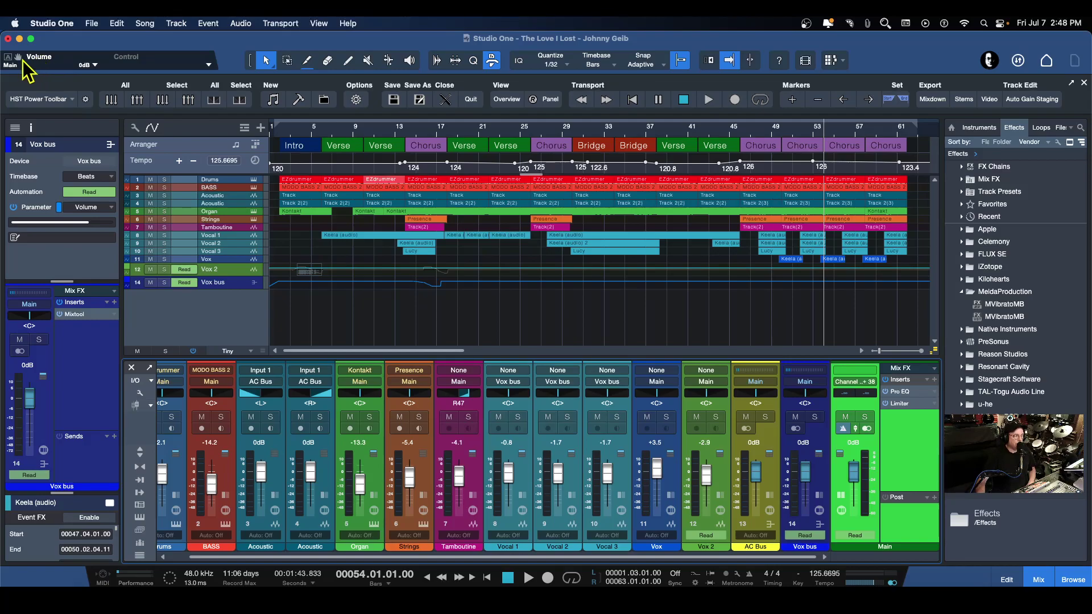
{"action": "left_click_drag", "start_coordinate": [19, 63], "coordinate": [292, 325]}
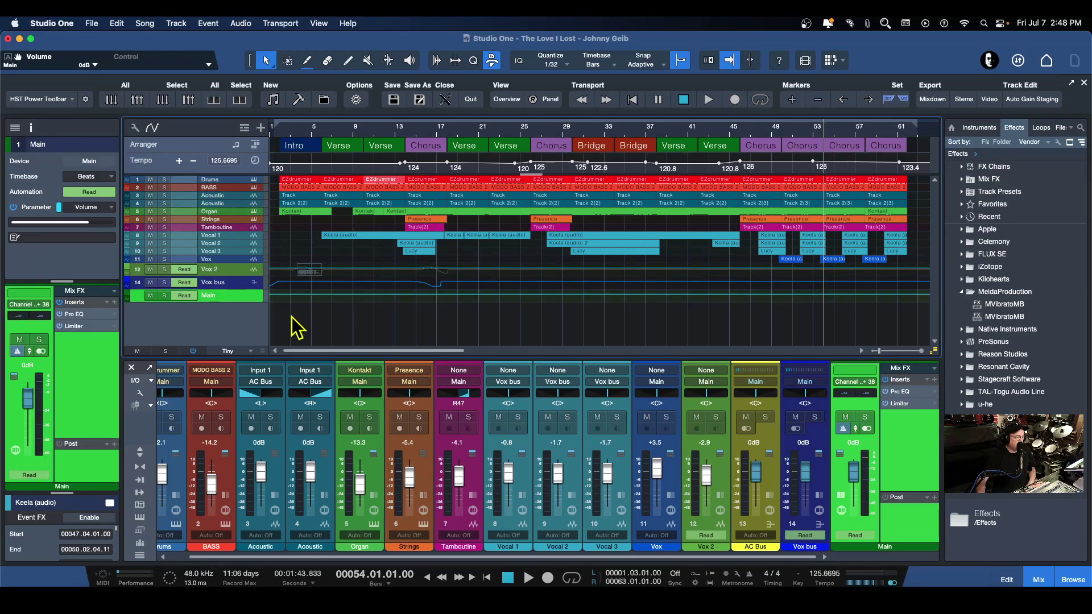
Step: Enlarge the Main lane and draw a fade from a bar 54 point down to silence at bar 62
{"action": "left_click_drag", "start_coordinate": [236, 301], "coordinate": [236, 336]}
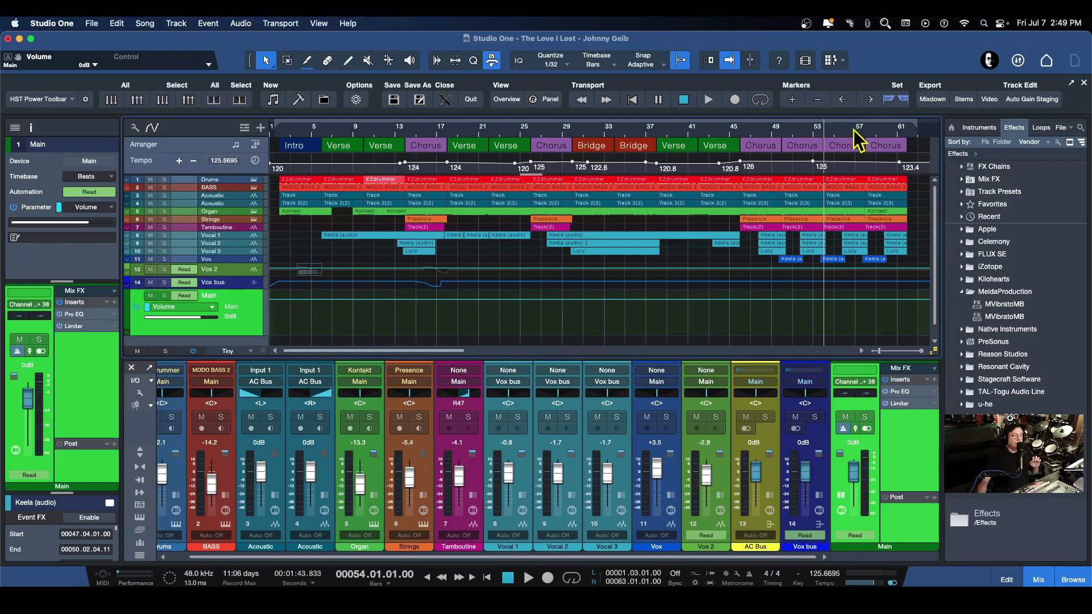
{"action": "scroll", "coordinate": [848, 146], "scroll_direction": "up", "scroll_amount": 5}
{"action": "scroll", "coordinate": [707, 154], "scroll_direction": "up", "scroll_amount": 4}
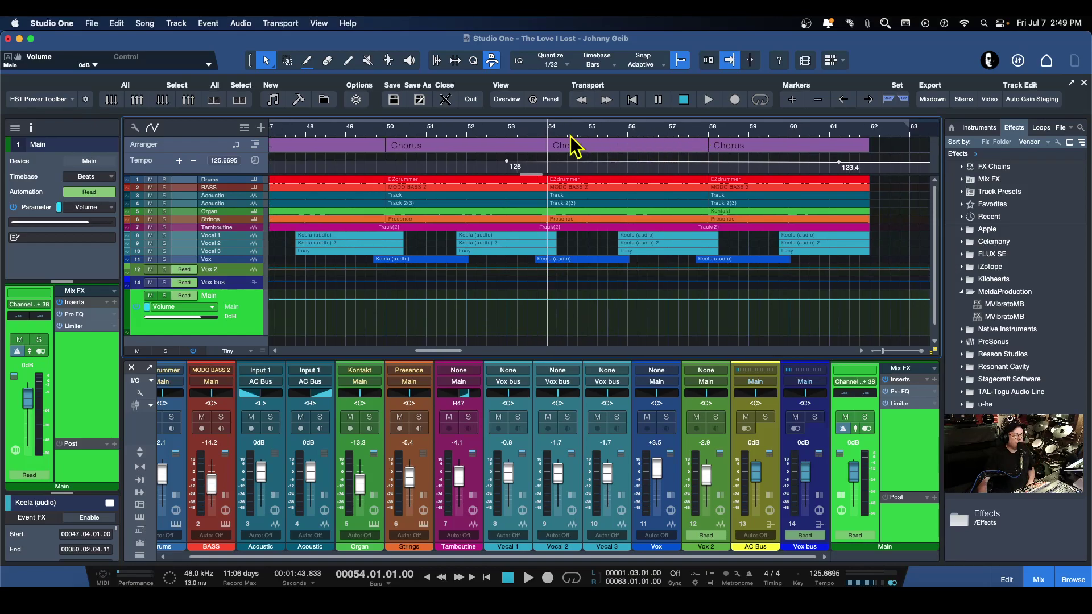
{"action": "left_click", "coordinate": [547, 300]}
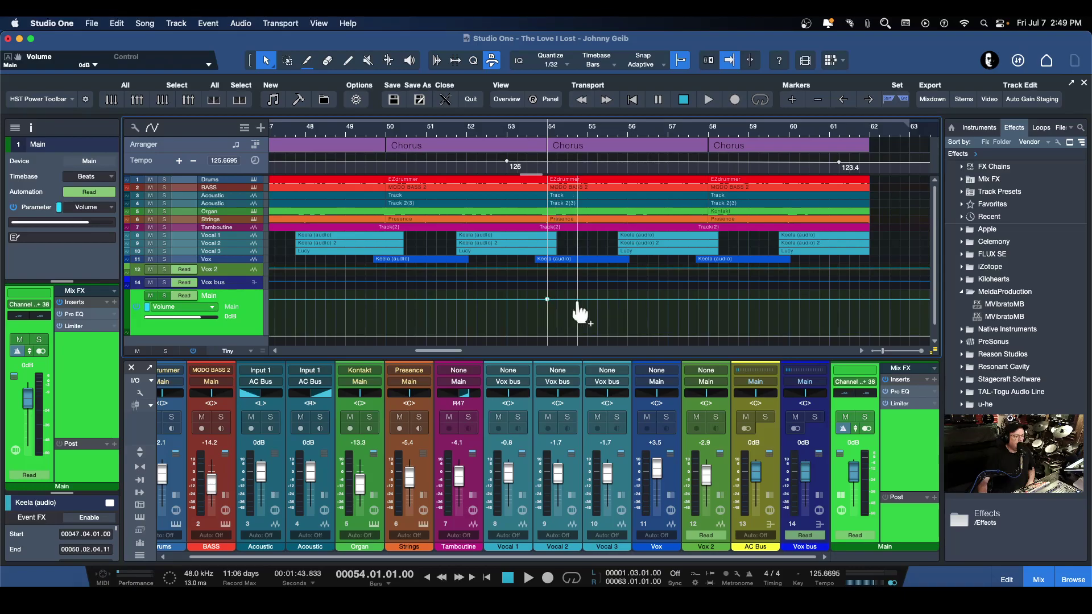
{"action": "left_click", "coordinate": [869, 300]}
{"action": "left_click_drag", "start_coordinate": [870, 299], "coordinate": [865, 348]}
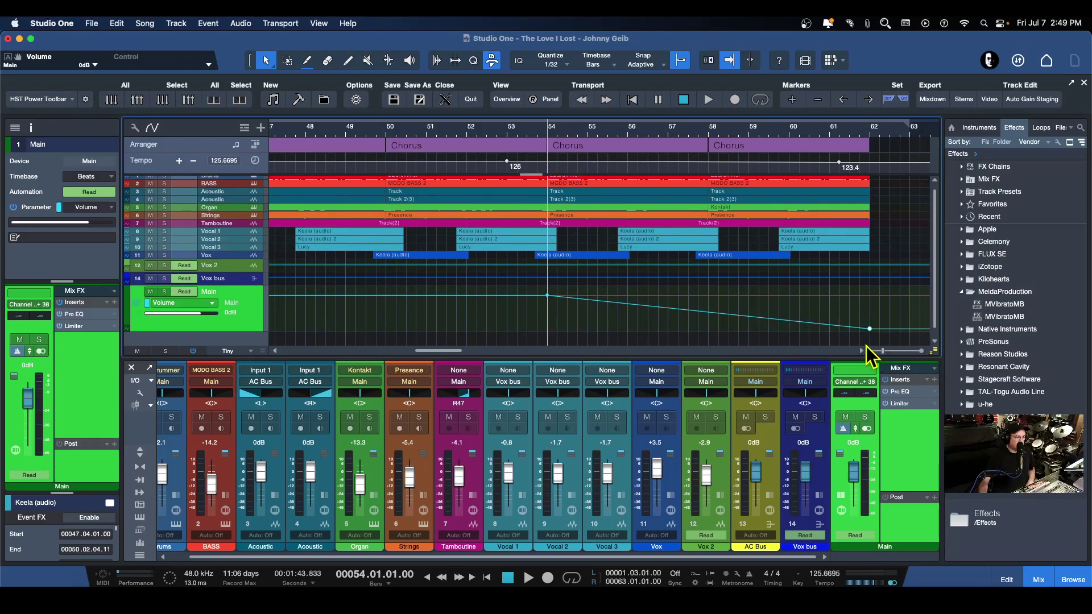
Step: Place a single volume point near bar 58 on the fade, undoing the extra point and move
{"action": "double_click", "coordinate": [707, 312]}
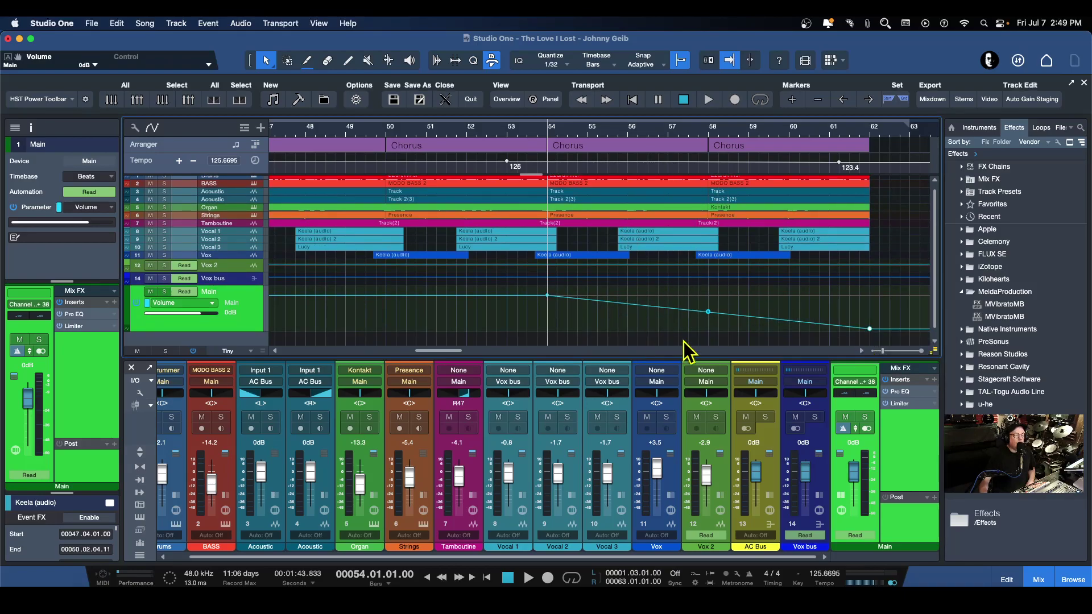
{"action": "left_click", "coordinate": [707, 311]}
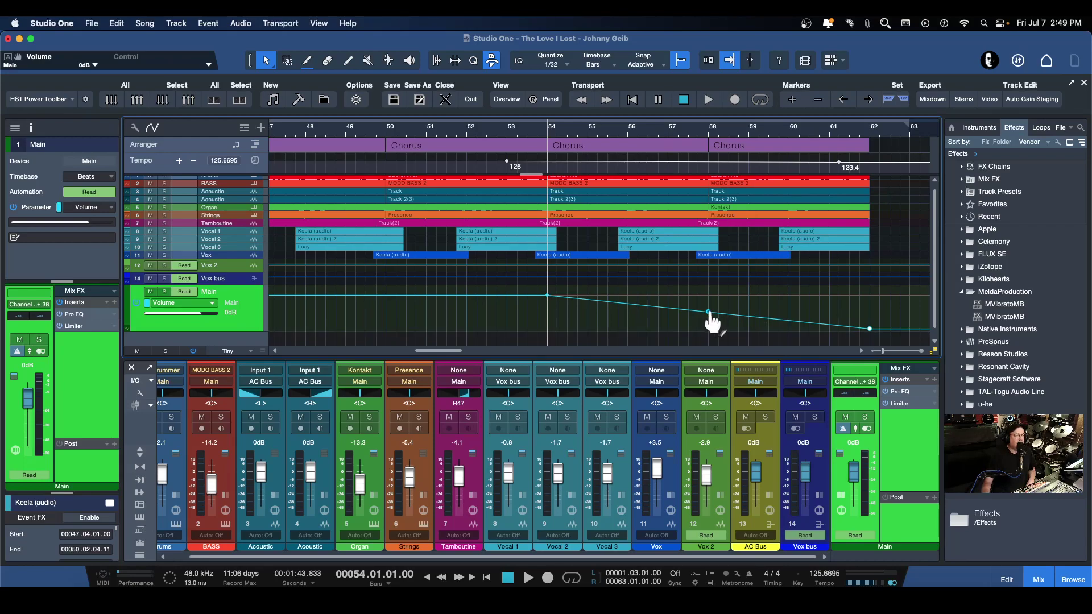
{"action": "double_click", "coordinate": [708, 311]}
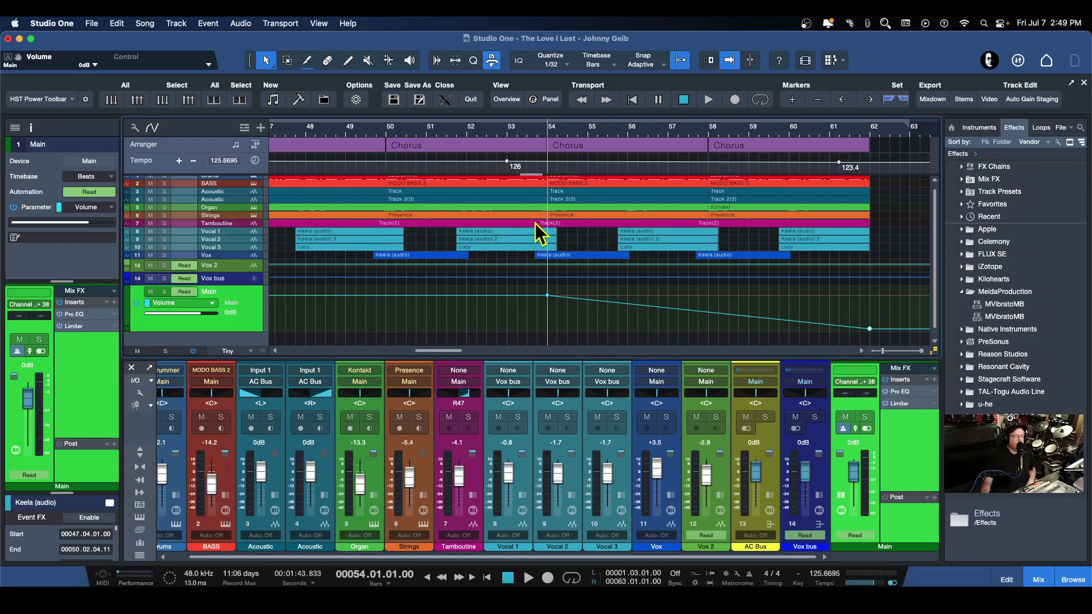
{"action": "left_click", "coordinate": [707, 312]}
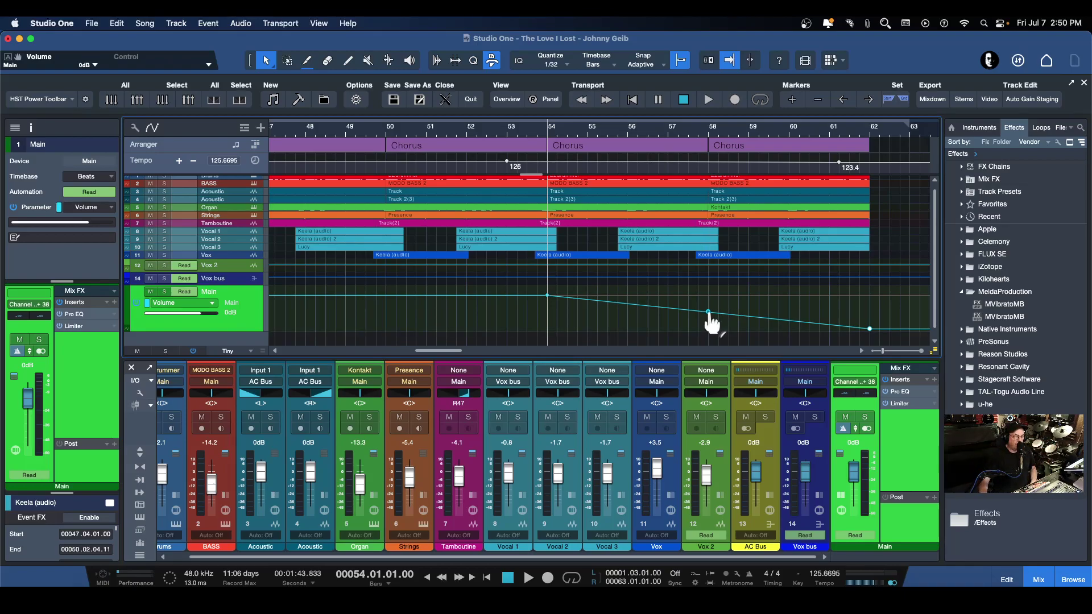
{"action": "left_click_drag", "start_coordinate": [708, 312], "coordinate": [719, 337]}
{"action": "left_click", "coordinate": [632, 311]}
{"action": "key", "text": "super+z"}
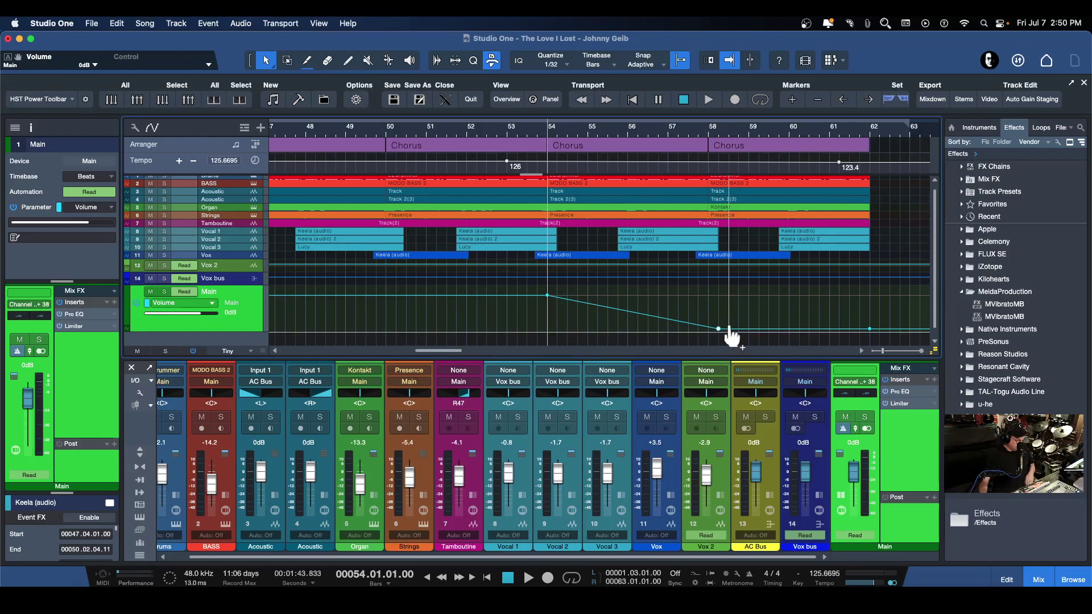
{"action": "key", "text": "super+z"}
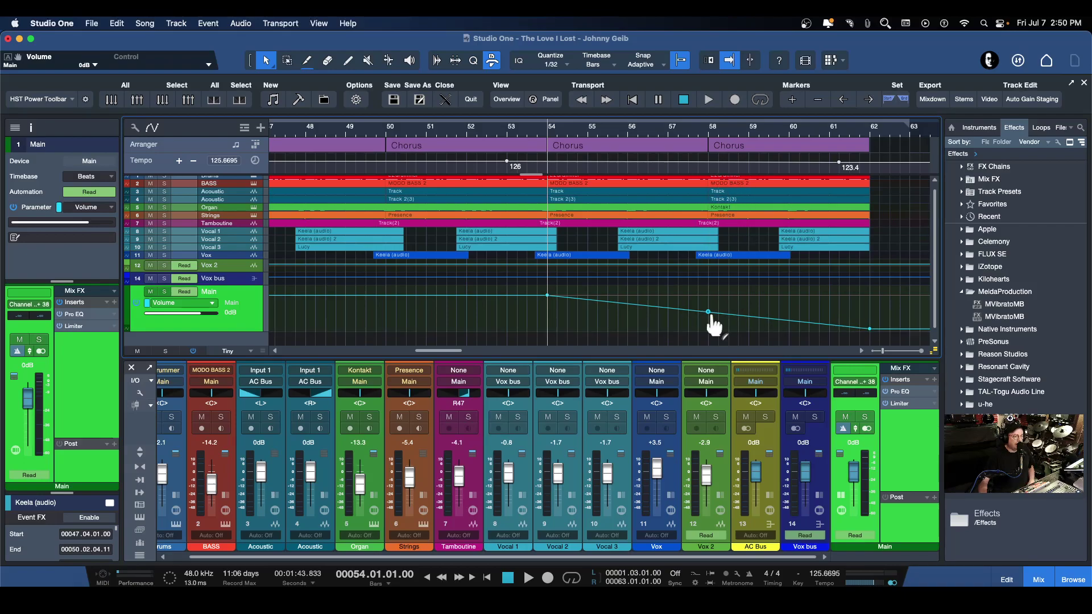
Step: Bend the fade segment into a concave curve, then move the playback position to bar 50
{"action": "mouse_move", "coordinate": [711, 319]}
{"action": "left_mouse_down"}
{"action": "mouse_move", "coordinate": [650, 331]}
{"action": "mouse_move", "coordinate": [753, 305]}
{"action": "mouse_move", "coordinate": [745, 328]}
{"action": "mouse_move", "coordinate": [698, 324]}
{"action": "left_mouse_up"}
{"action": "left_click_drag", "start_coordinate": [710, 330], "coordinate": [728, 330]}
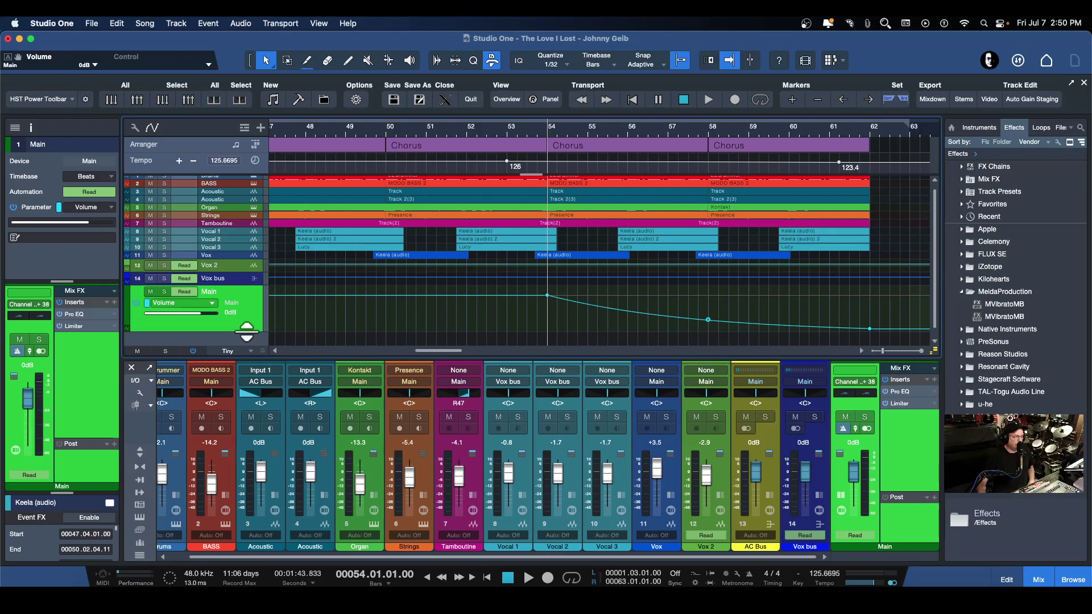
{"action": "left_click_drag", "start_coordinate": [248, 330], "coordinate": [248, 352]}
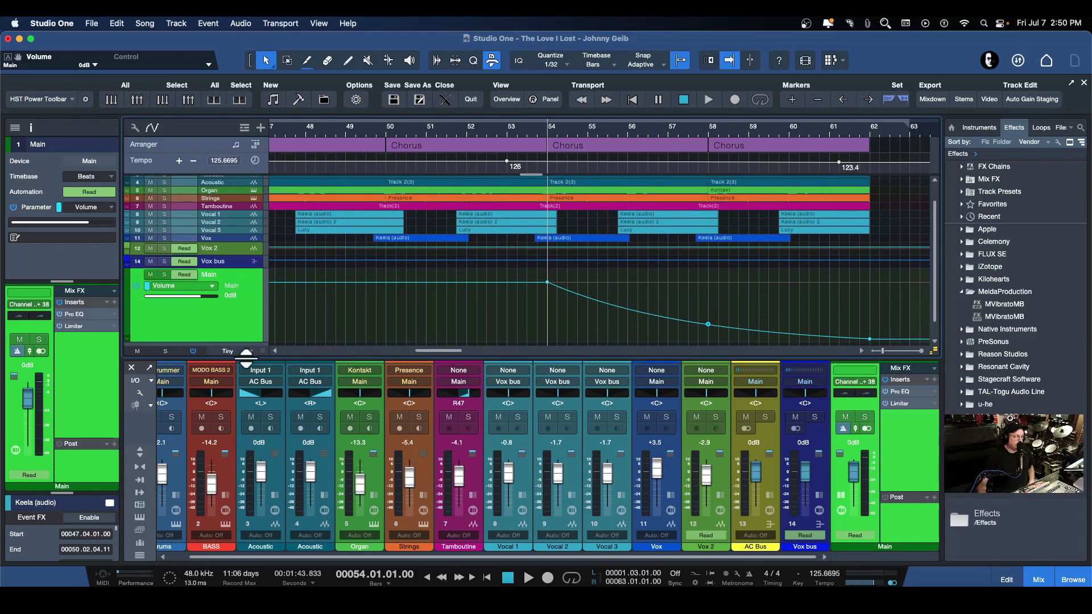
{"action": "scroll", "coordinate": [695, 265], "scroll_direction": "down", "scroll_amount": 1}
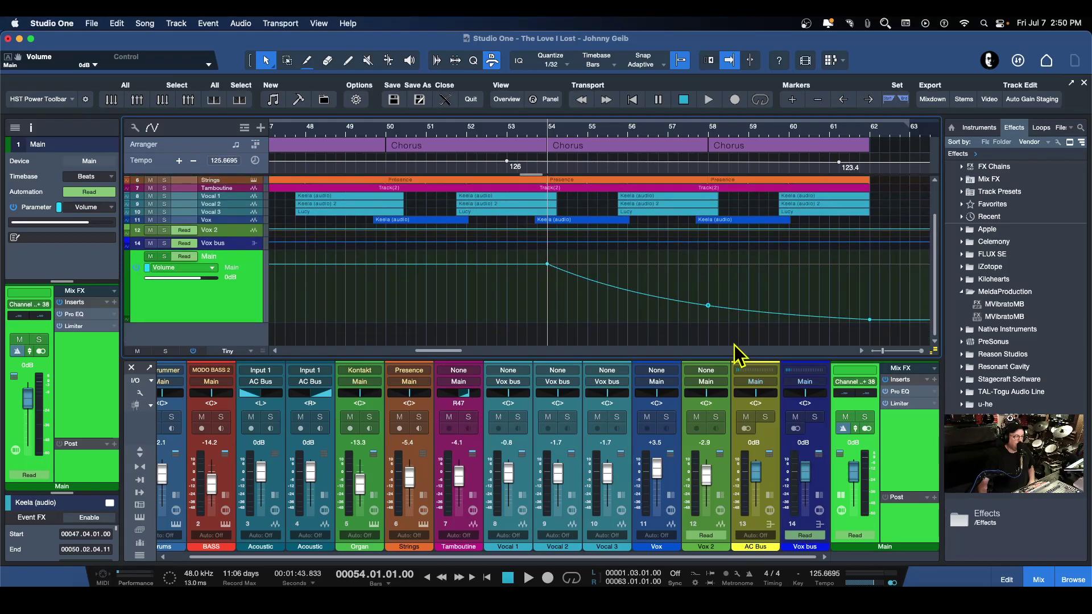
{"action": "mouse_move", "coordinate": [716, 310]}
{"action": "left_mouse_down"}
{"action": "mouse_move", "coordinate": [638, 312]}
{"action": "mouse_move", "coordinate": [709, 313]}
{"action": "mouse_move", "coordinate": [691, 327]}
{"action": "mouse_move", "coordinate": [713, 317]}
{"action": "mouse_move", "coordinate": [719, 290]}
{"action": "mouse_move", "coordinate": [718, 325]}
{"action": "left_mouse_up"}
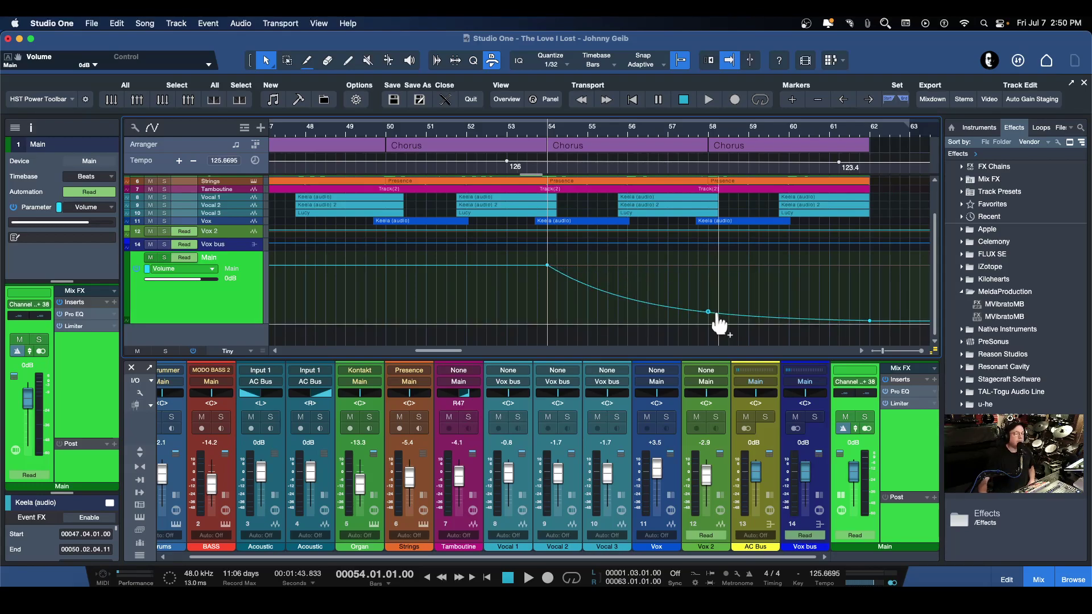
{"action": "left_click", "coordinate": [385, 131]}
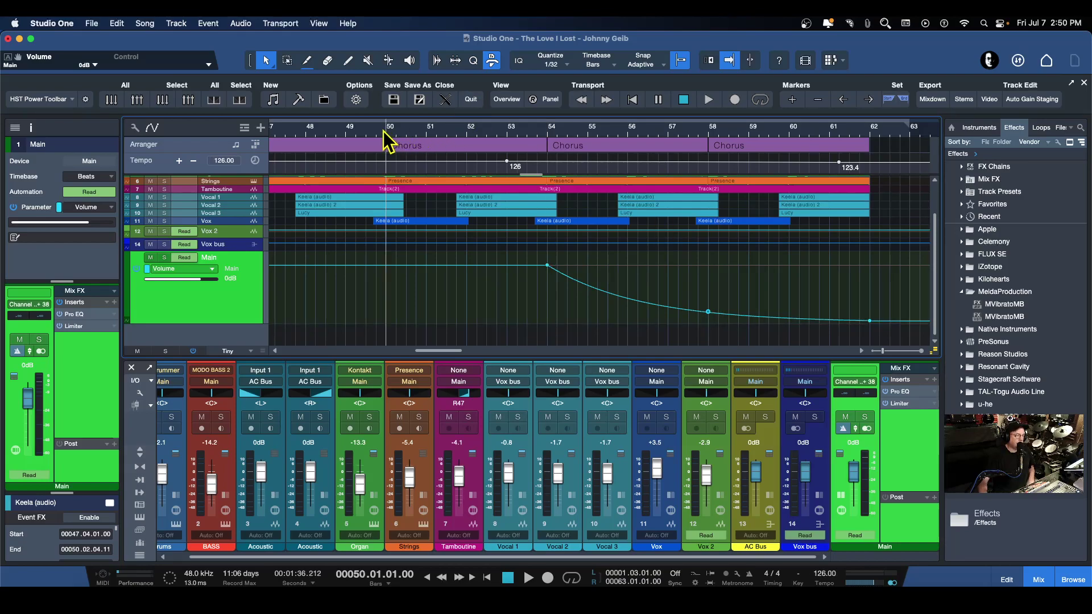
{"action": "key", "text": "space"}
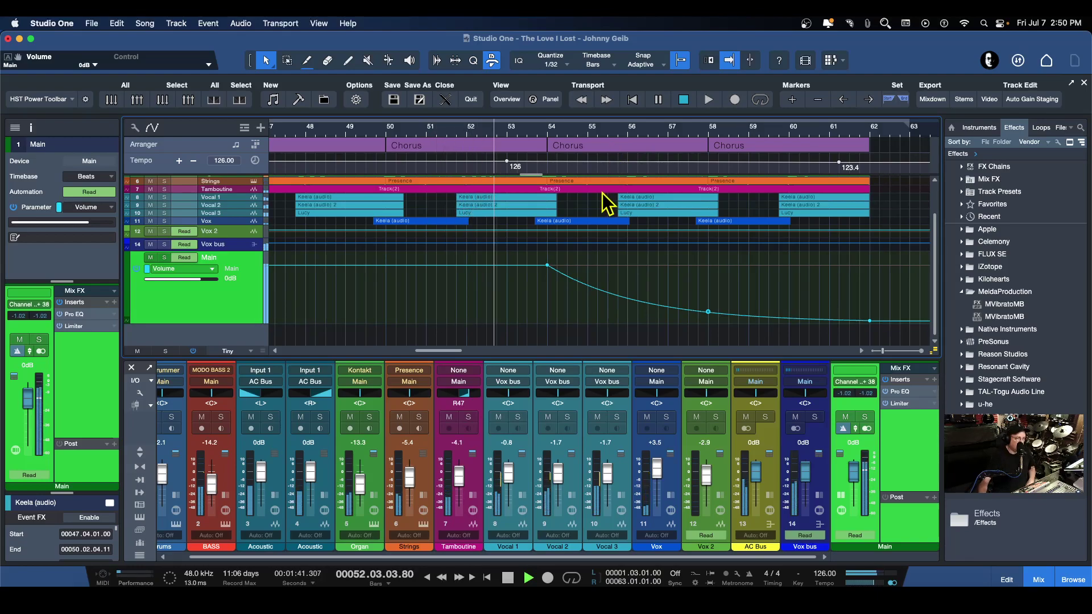
{"action": "scroll", "coordinate": [650, 267], "scroll_direction": "left", "scroll_amount": 3}
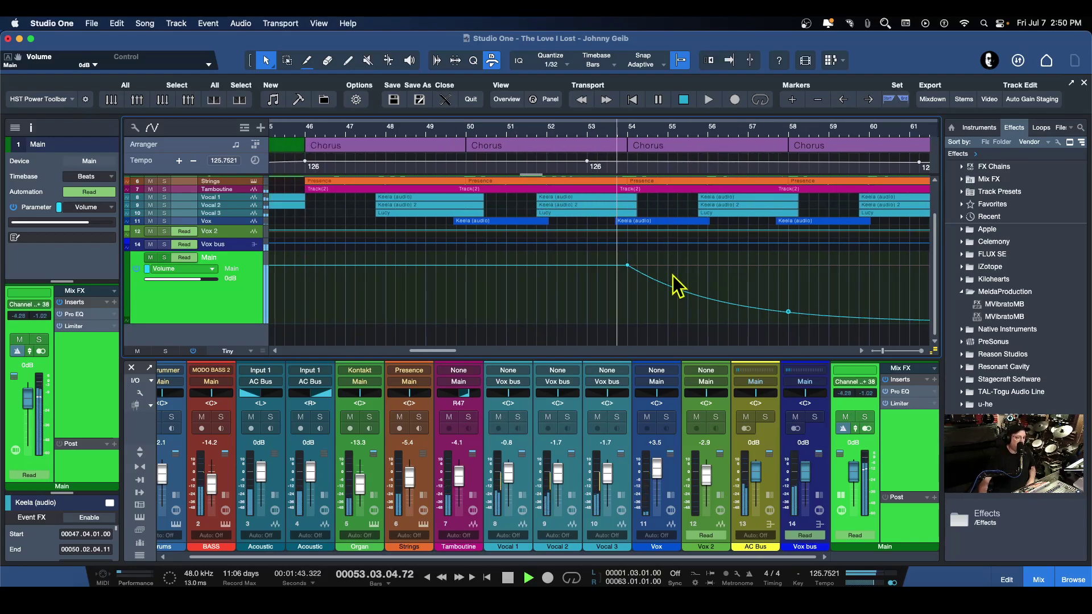
{"action": "scroll", "coordinate": [639, 279], "scroll_direction": "up", "scroll_amount": 3}
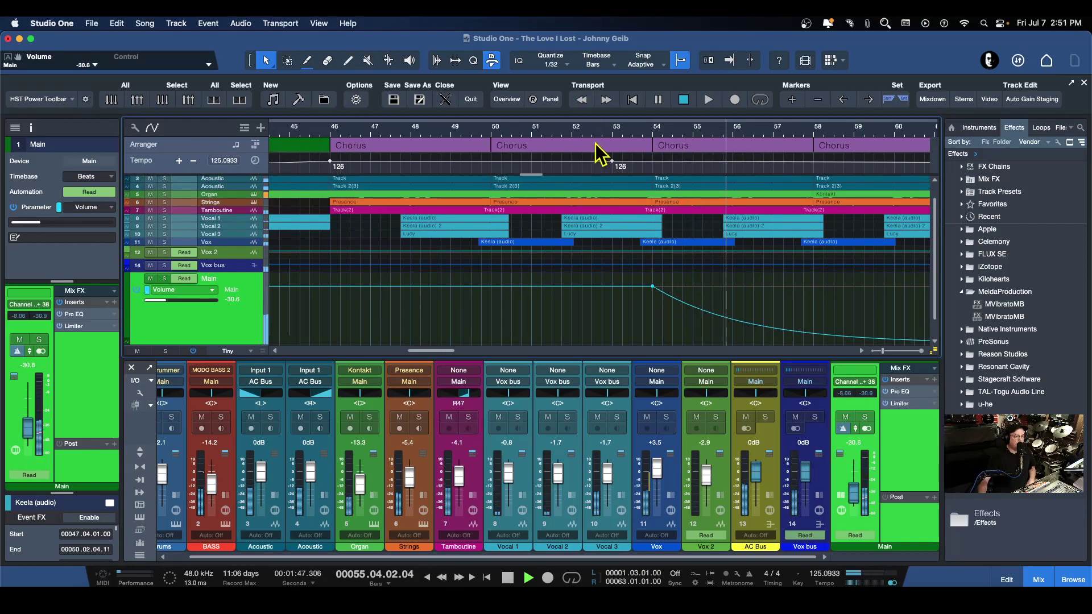
{"action": "scroll", "coordinate": [543, 170], "scroll_direction": "right", "scroll_amount": 3}
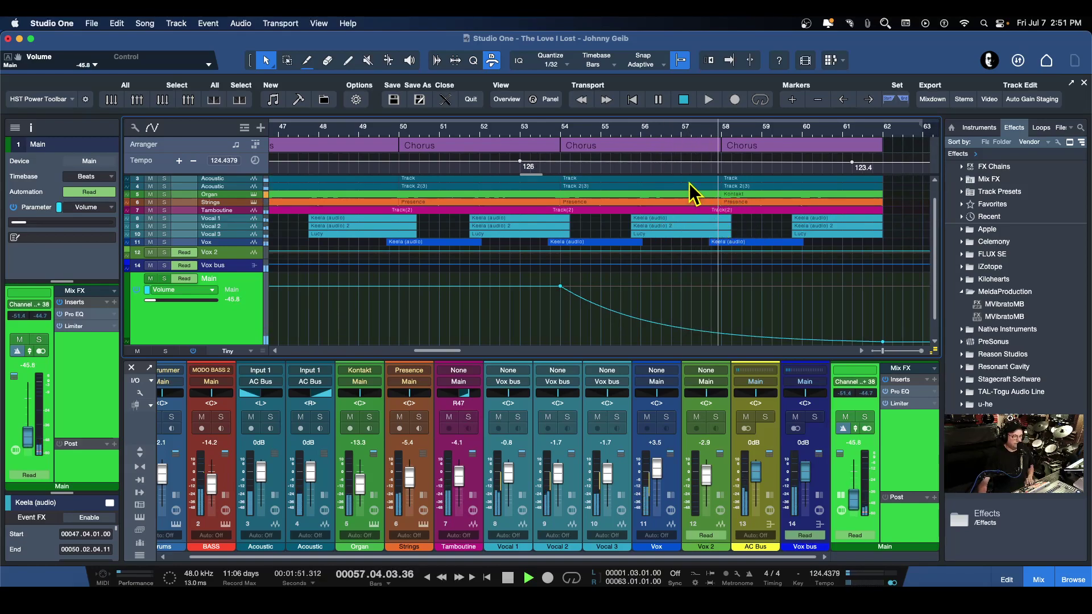
{"action": "key", "text": "space"}
{"action": "key", "text": "f"}
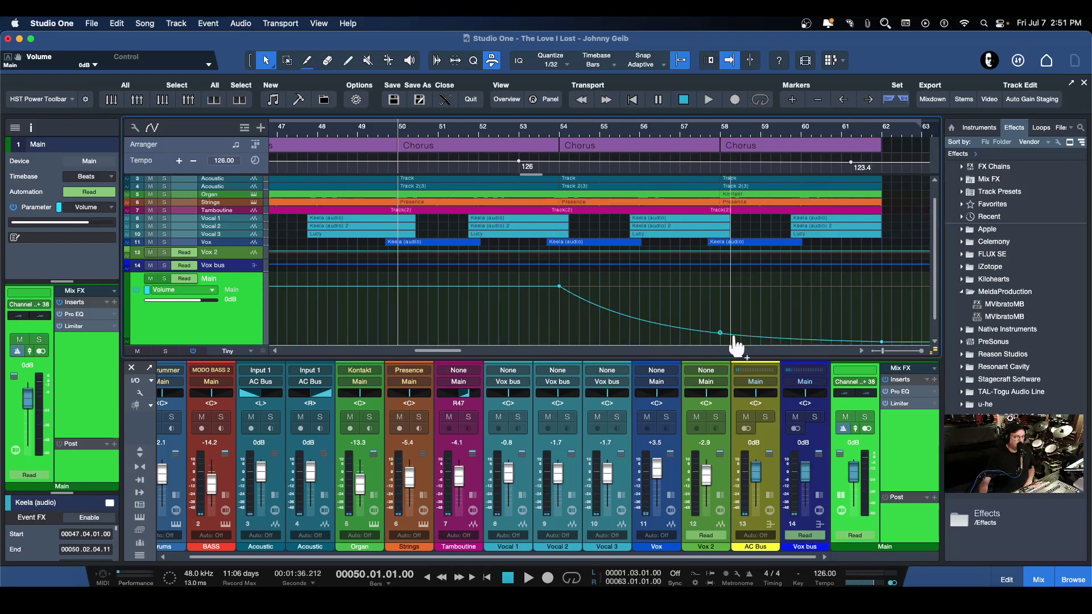
Step: Raise the bar 58 volume point toward 0 dB, compare via undo, and play back from bar 50
{"action": "left_click_drag", "start_coordinate": [720, 333], "coordinate": [720, 323]}
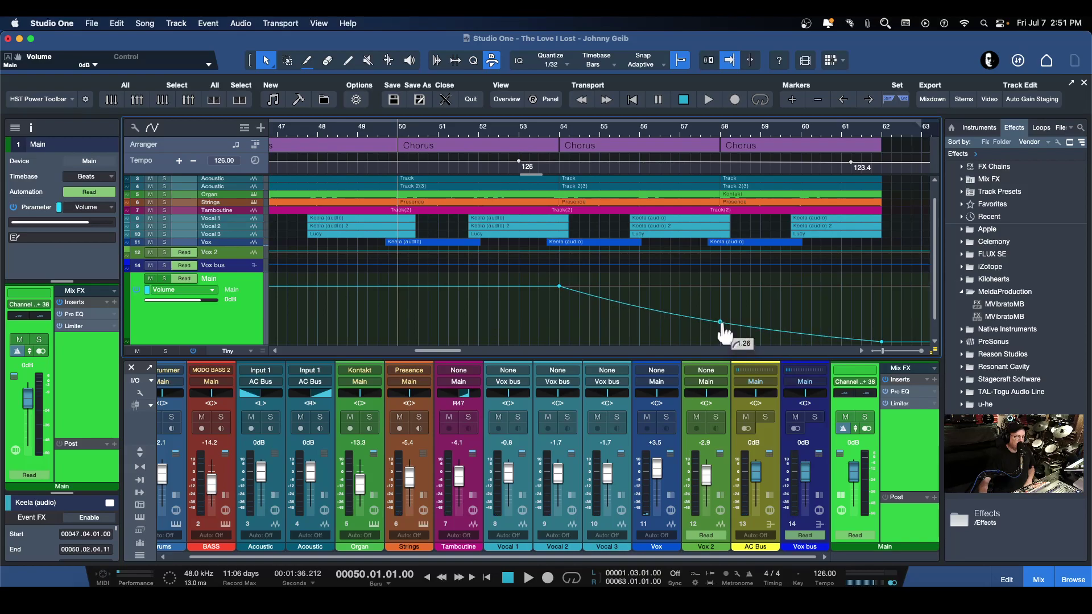
{"action": "left_click_drag", "start_coordinate": [720, 322], "coordinate": [720, 302]}
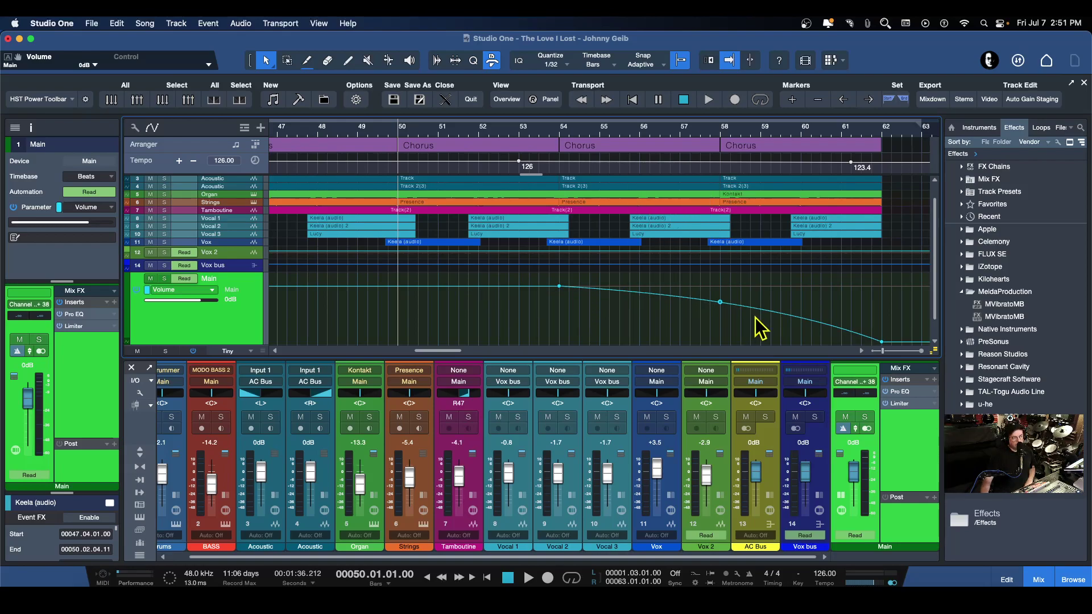
{"action": "key", "text": "Delete"}
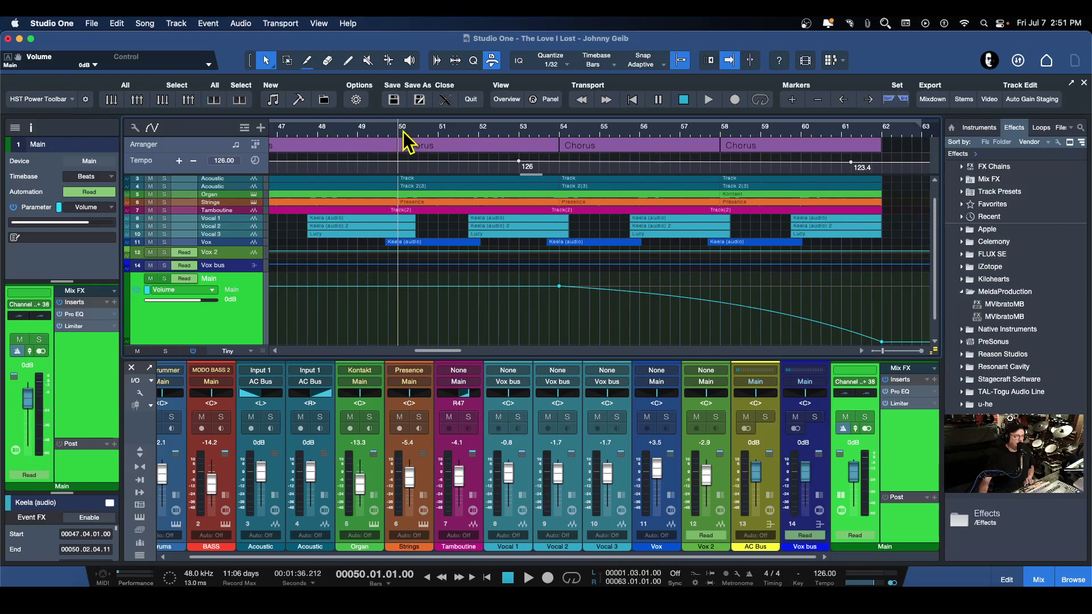
{"action": "key", "text": "ctrl+z"}
{"action": "key", "text": "space"}
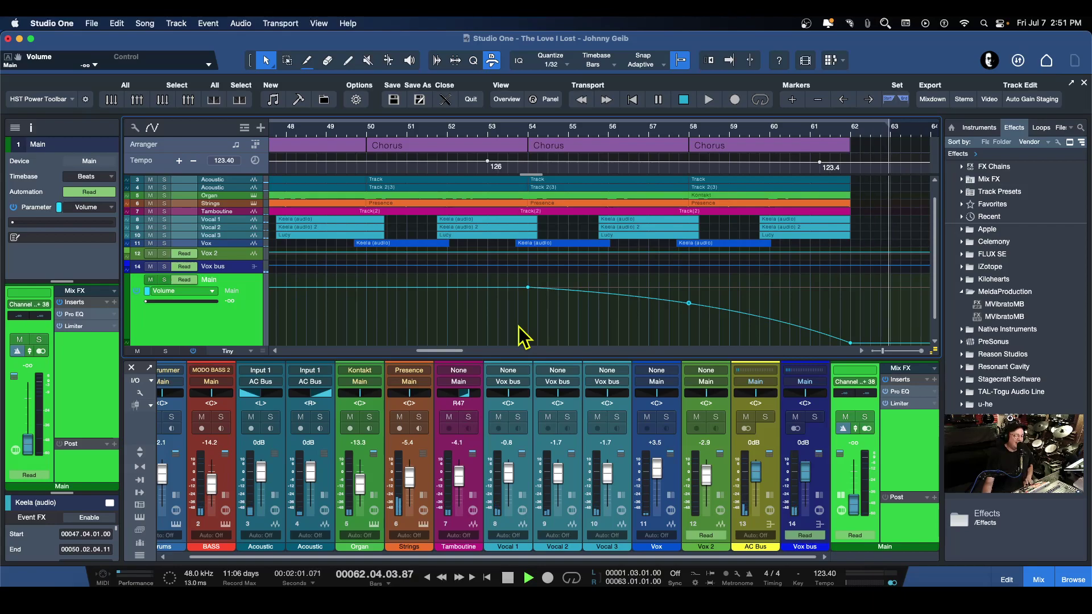
{"action": "key", "text": "space"}
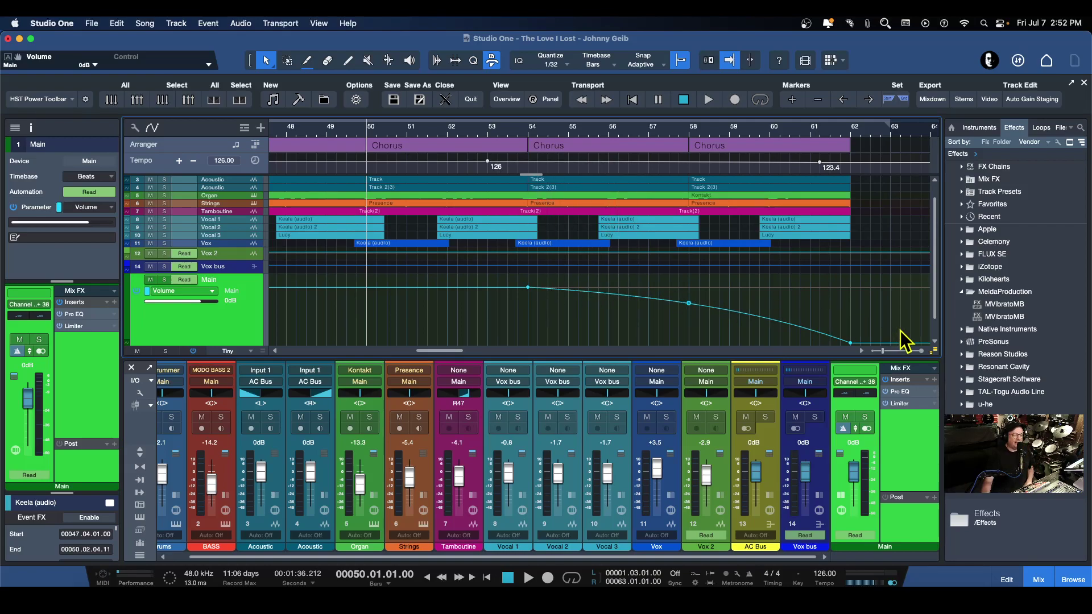
{"action": "left_click", "coordinate": [490, 132]}
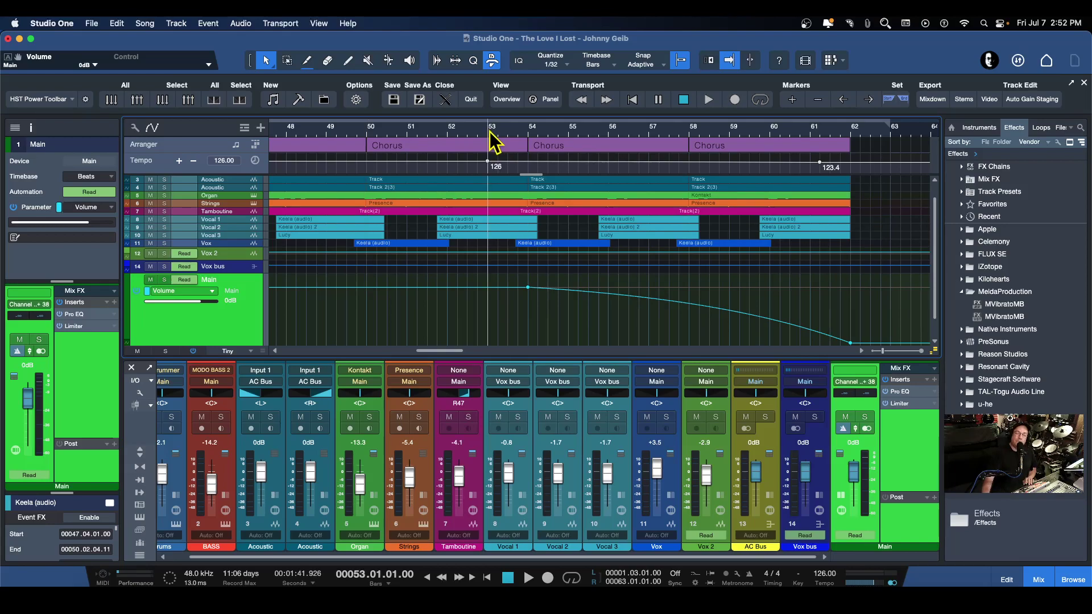
{"action": "left_click", "coordinate": [365, 131]}
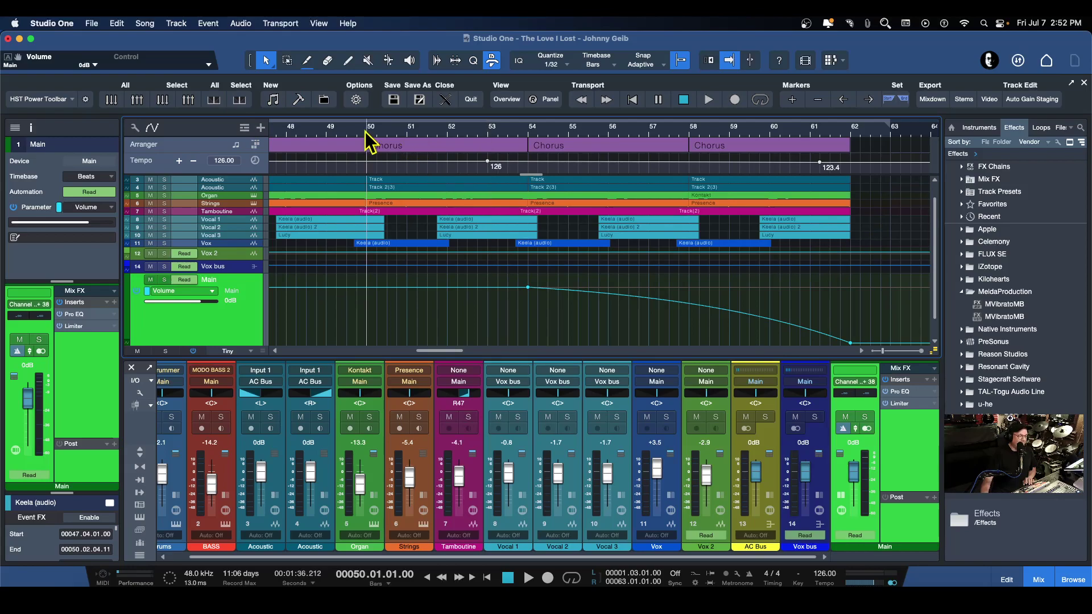
{"action": "key", "text": "space"}
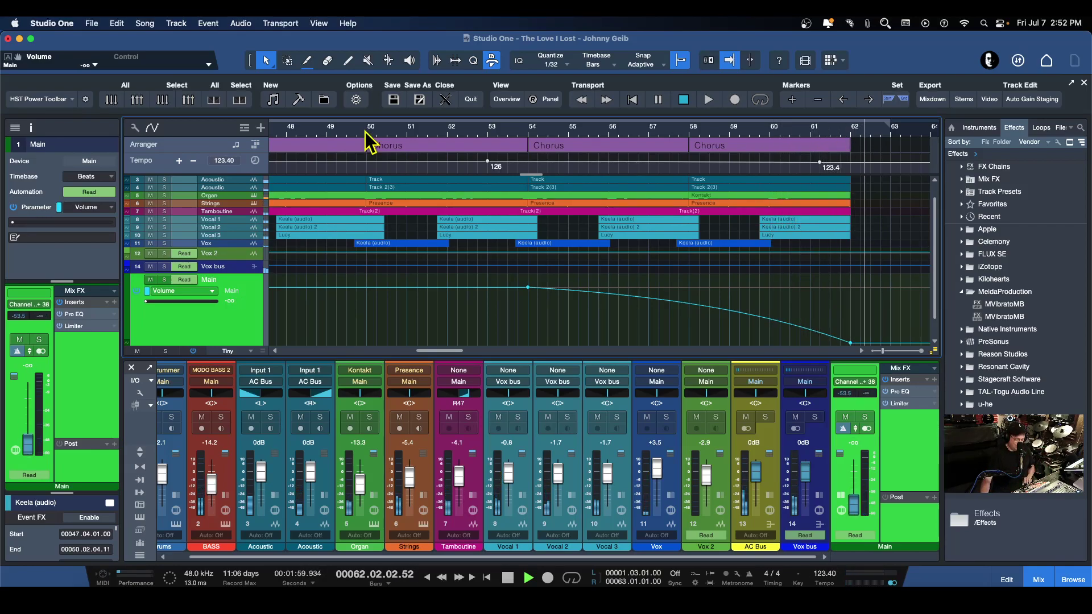
{"action": "key", "text": "space"}
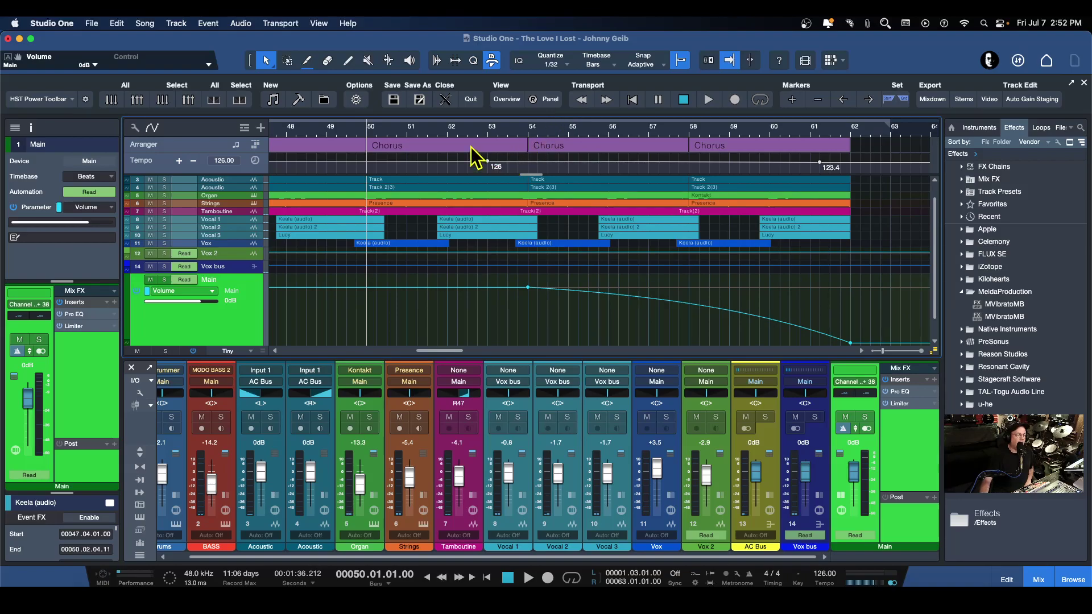
Step: Shrink the Main lane to normal height, hide automation envelopes, and zoom to fit the whole song
{"action": "left_click_drag", "start_coordinate": [517, 135], "coordinate": [630, 112]}
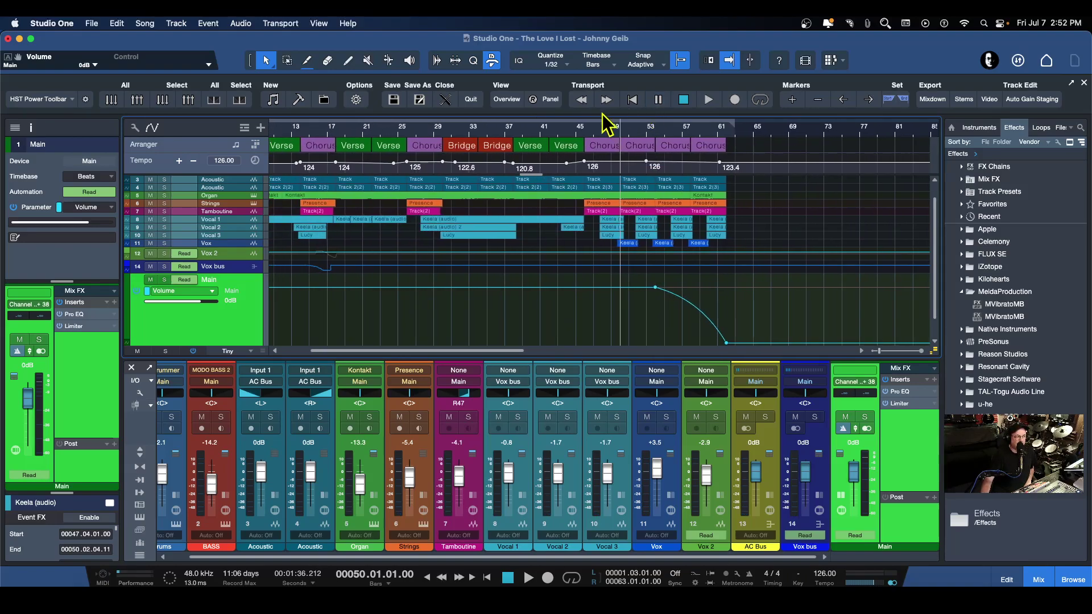
{"action": "left_click_drag", "start_coordinate": [353, 129], "coordinate": [413, 147]}
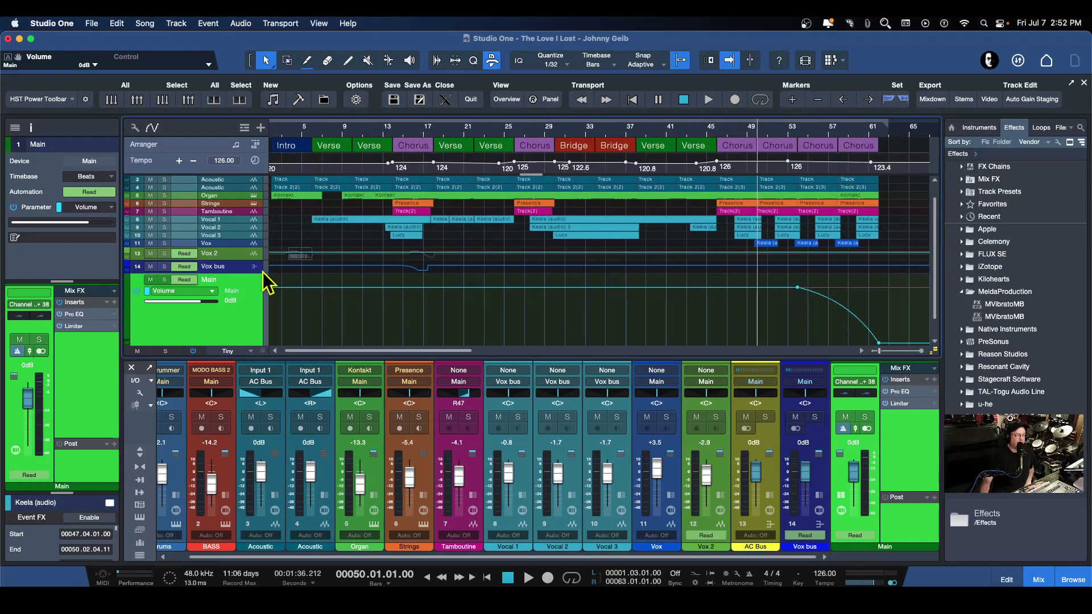
{"action": "scroll", "coordinate": [242, 301], "scroll_direction": "down", "scroll_amount": 2}
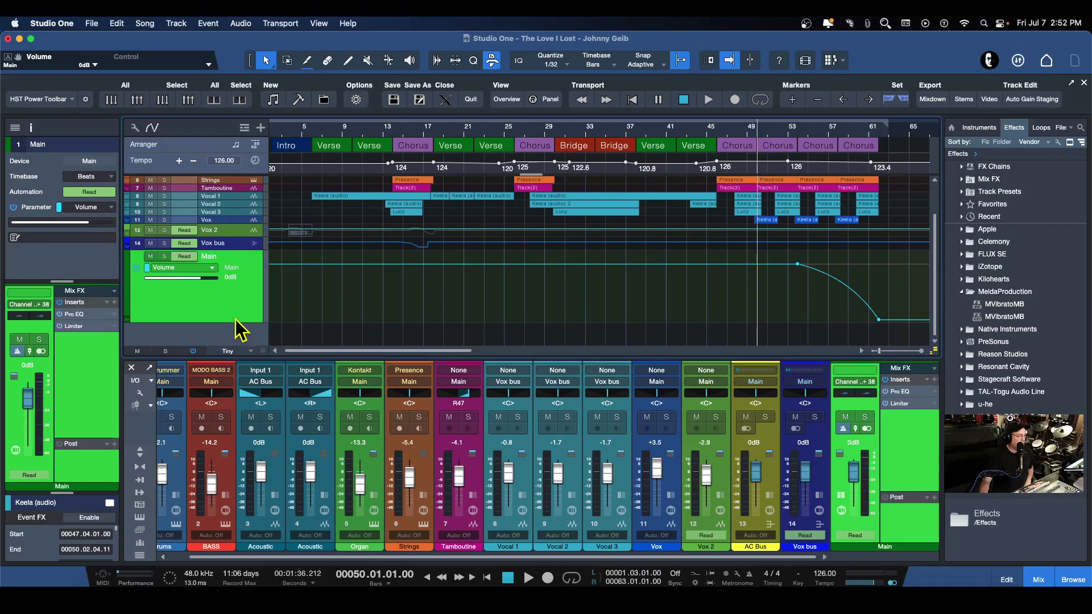
{"action": "scroll", "coordinate": [236, 302], "scroll_direction": "up", "scroll_amount": 3}
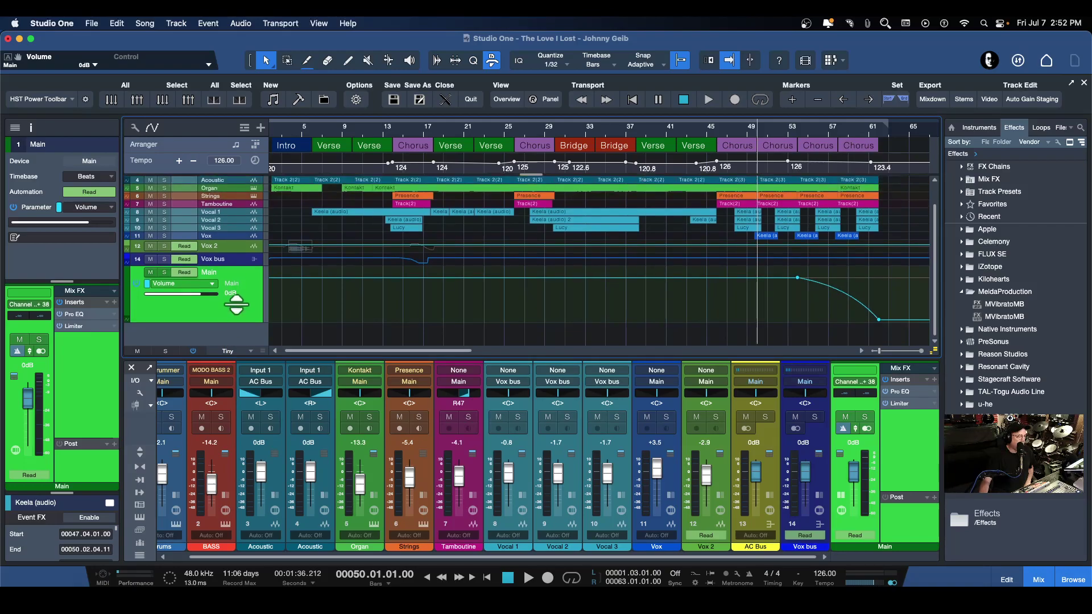
{"action": "left_click_drag", "start_coordinate": [238, 276], "coordinate": [237, 270]}
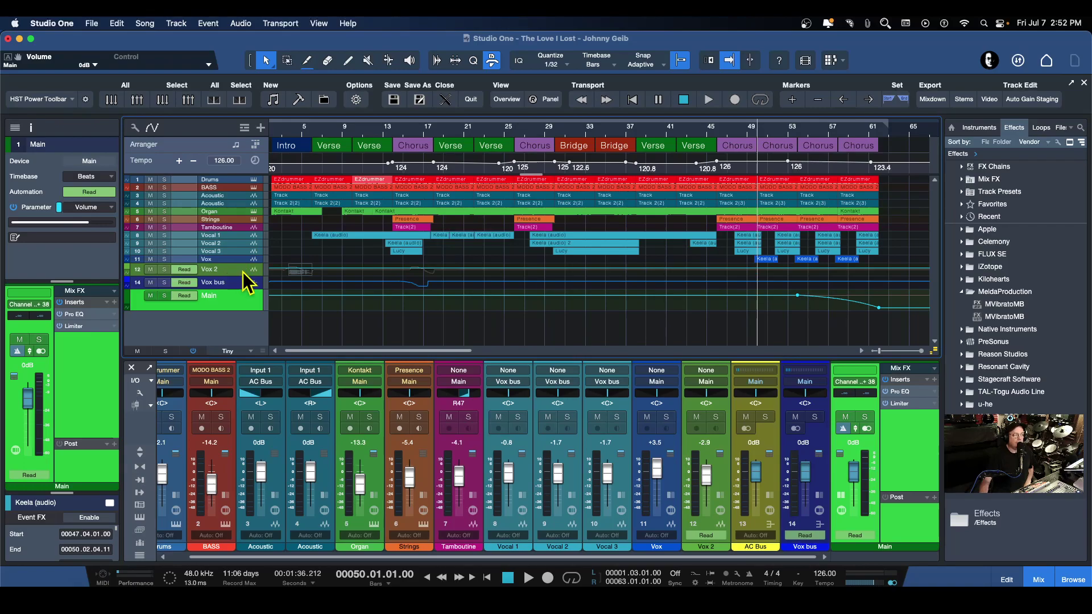
{"action": "left_click", "coordinate": [153, 129]}
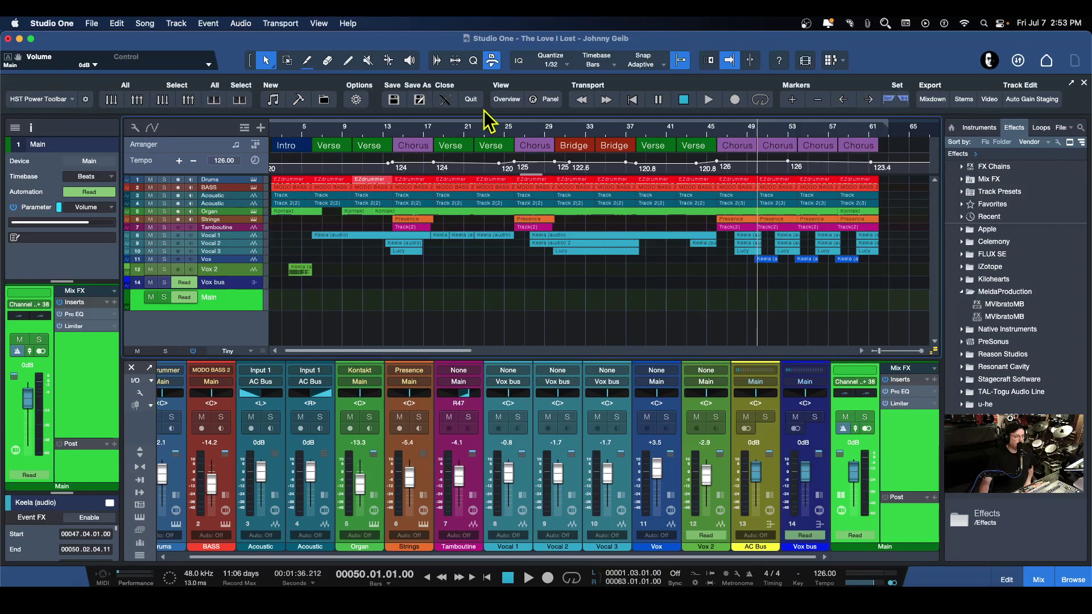
{"action": "left_click", "coordinate": [507, 101]}
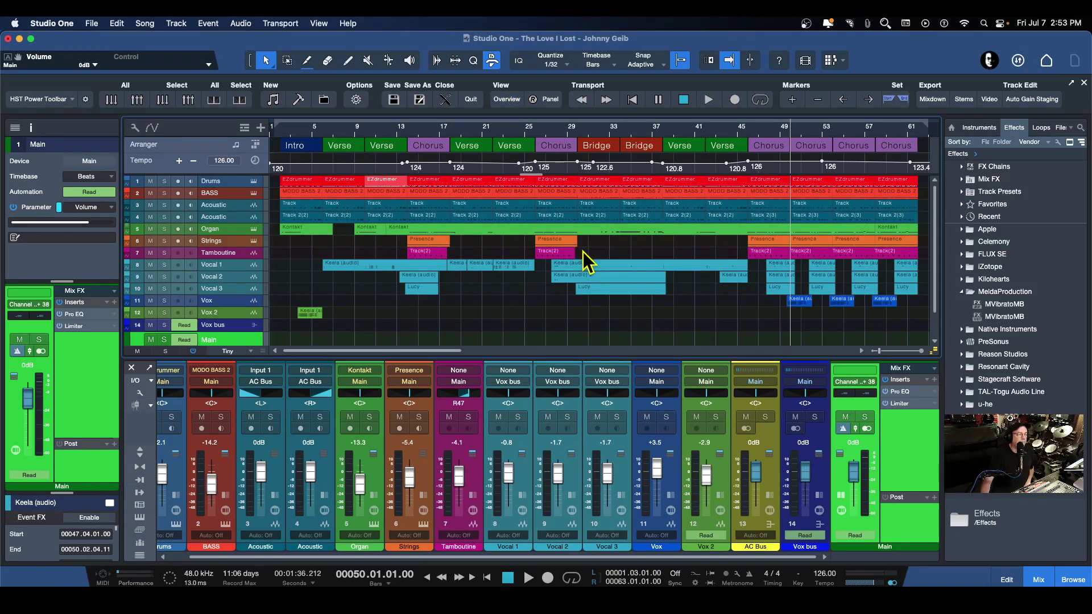